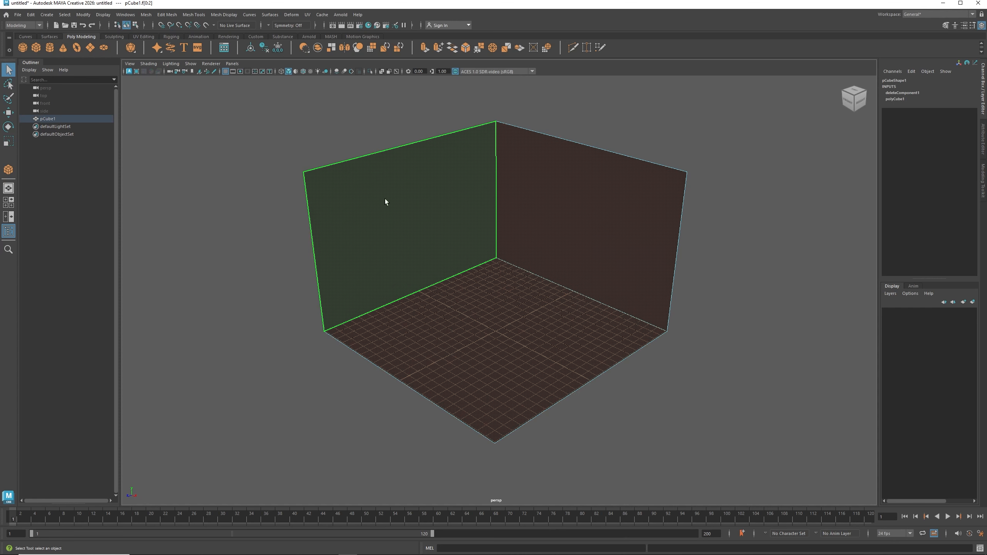
Reverse the normals of the open room mesh so its faces point inward, and clear the selection
{"action": "left_click", "coordinate": [191, 15]}
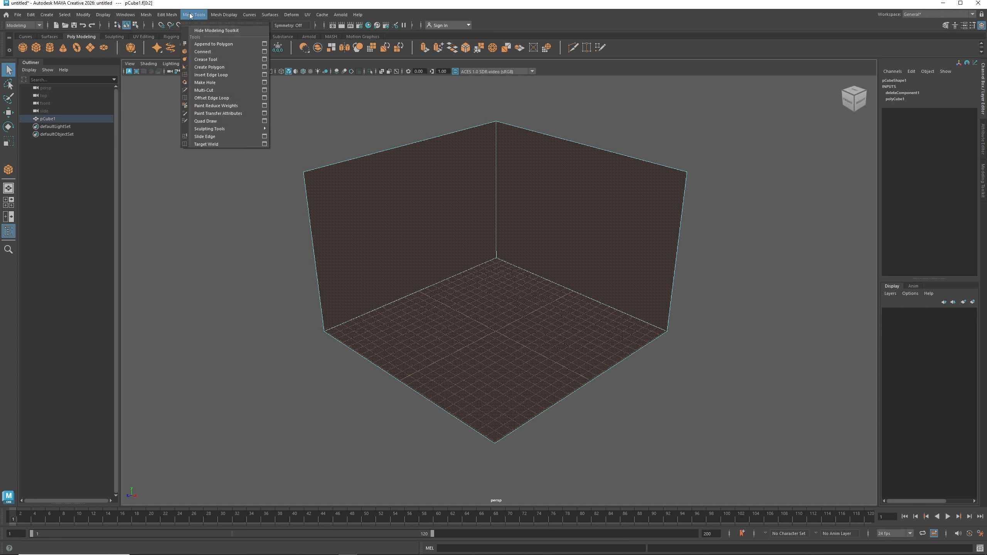
{"action": "mouse_move", "coordinate": [214, 18]}
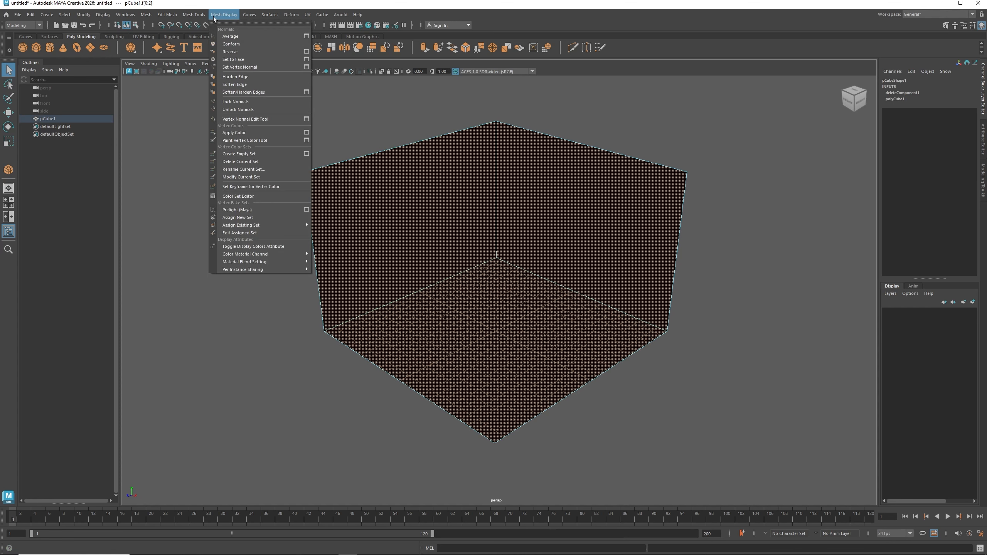
{"action": "left_click", "coordinate": [233, 52]}
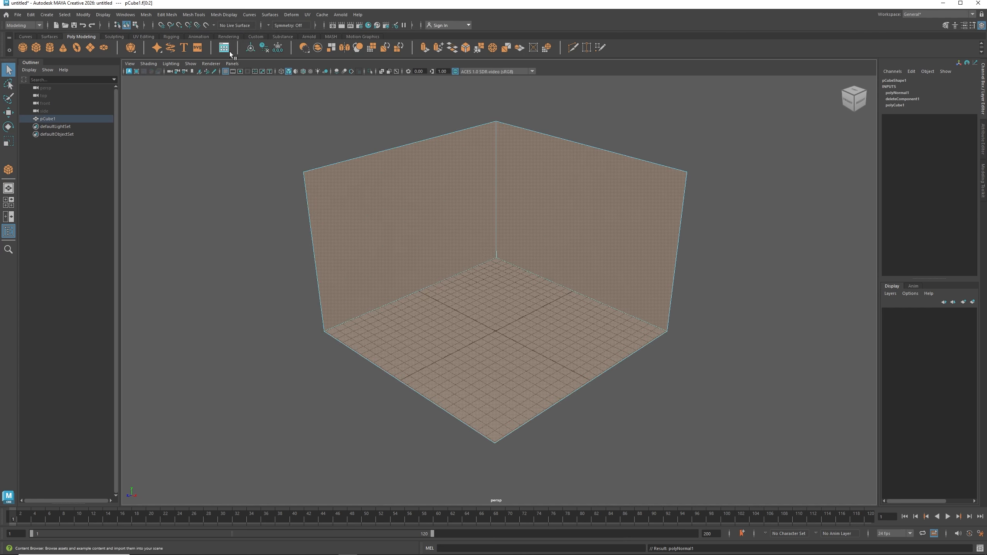
{"action": "left_click", "coordinate": [221, 264]}
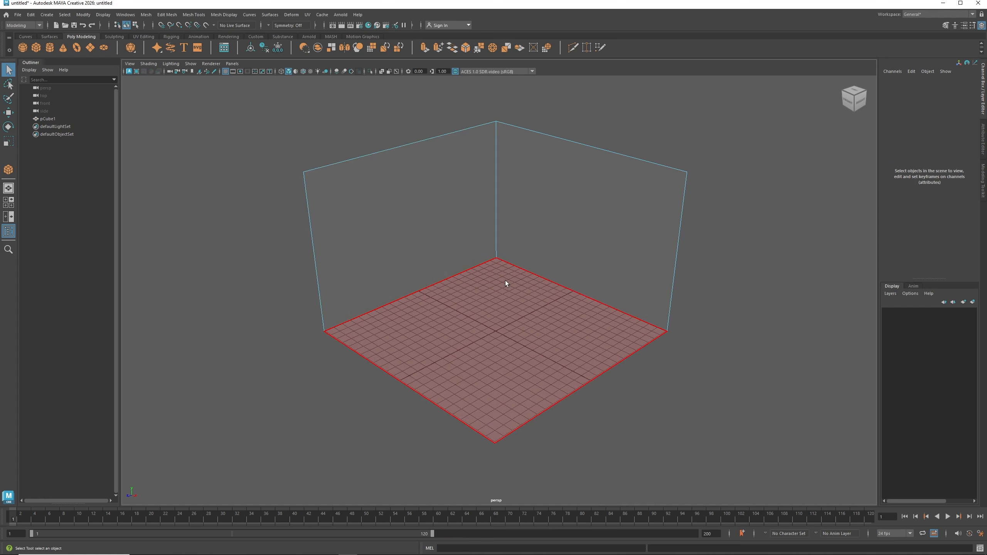
Bevel the three inner edges where the walls and floor meet, with a fractional width of 0.5 and one segment
{"action": "right_click_drag", "start_coordinate": [505, 281], "coordinate": [506, 258]}
{"action": "left_click_drag", "start_coordinate": [524, 222], "coordinate": [470, 273]}
{"action": "right_click_drag", "start_coordinate": [486, 284], "coordinate": [536, 286], "text": "shift"}
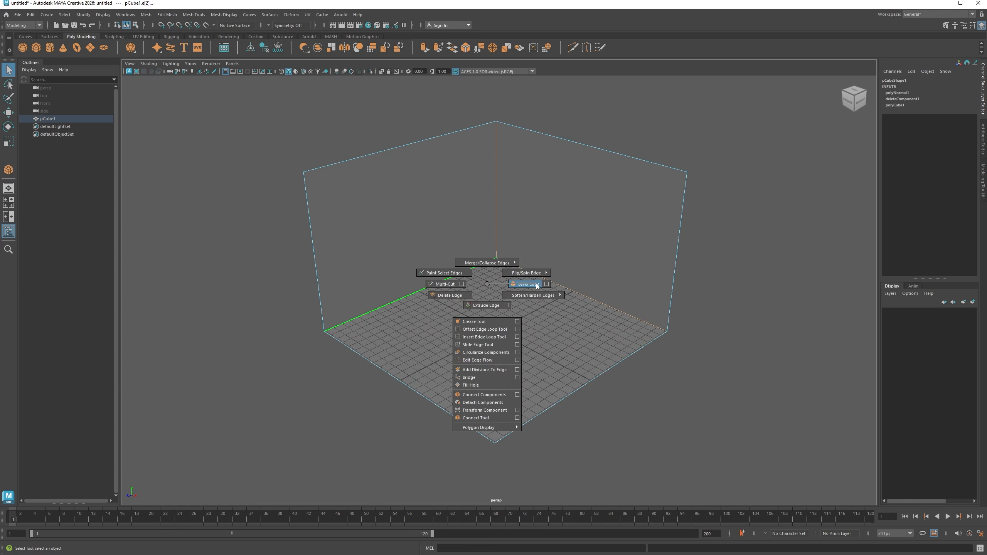
{"action": "right_click_drag", "start_coordinate": [538, 286], "coordinate": [547, 284], "text": "shift"}
{"action": "left_click_drag", "start_coordinate": [396, 188], "coordinate": [277, 247]}
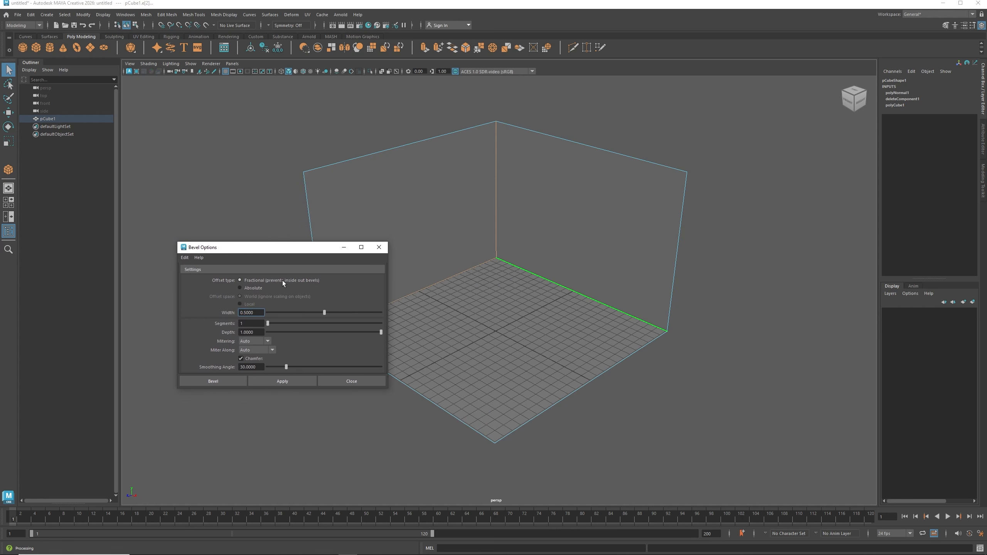
{"action": "left_click", "coordinate": [268, 382]}
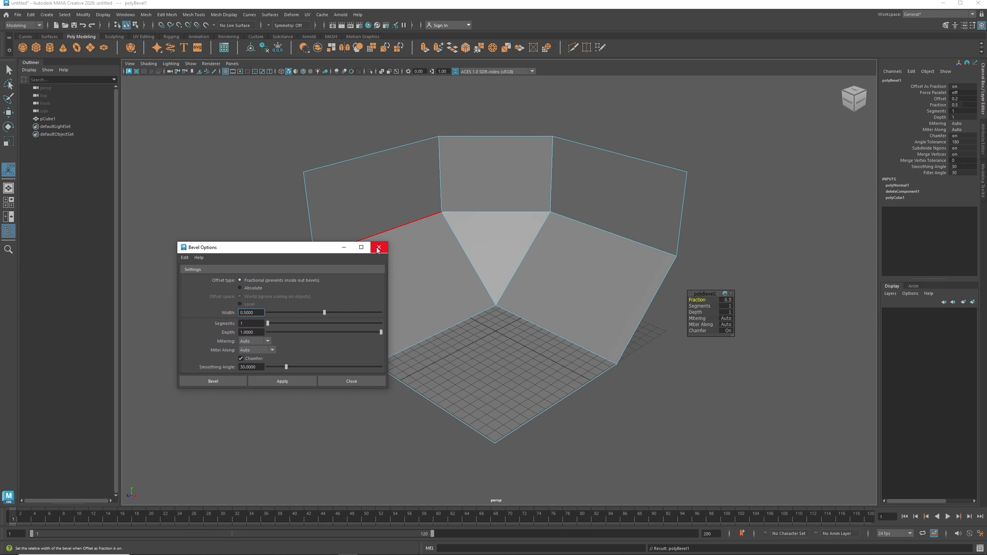
{"action": "left_click", "coordinate": [378, 248]}
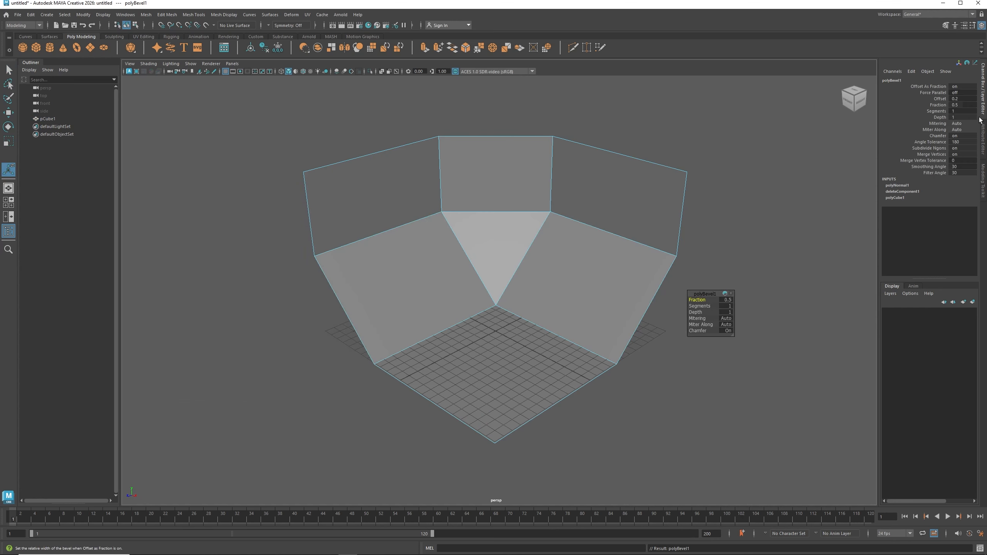
Set the bevel's fraction to 0.26 and its segments to 7 to round the backdrop's corner
{"action": "left_click", "coordinate": [984, 134]}
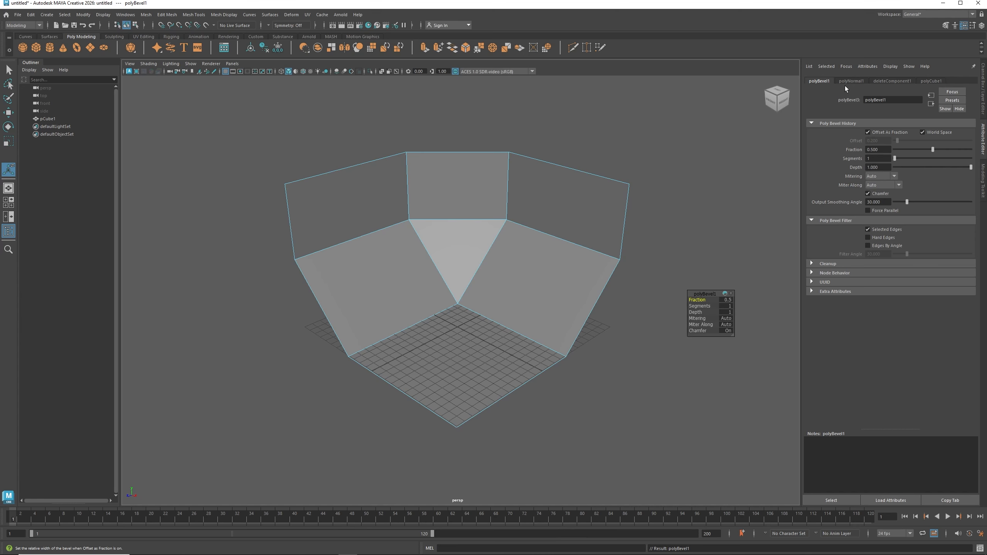
{"action": "left_click_drag", "start_coordinate": [931, 149], "coordinate": [915, 149]}
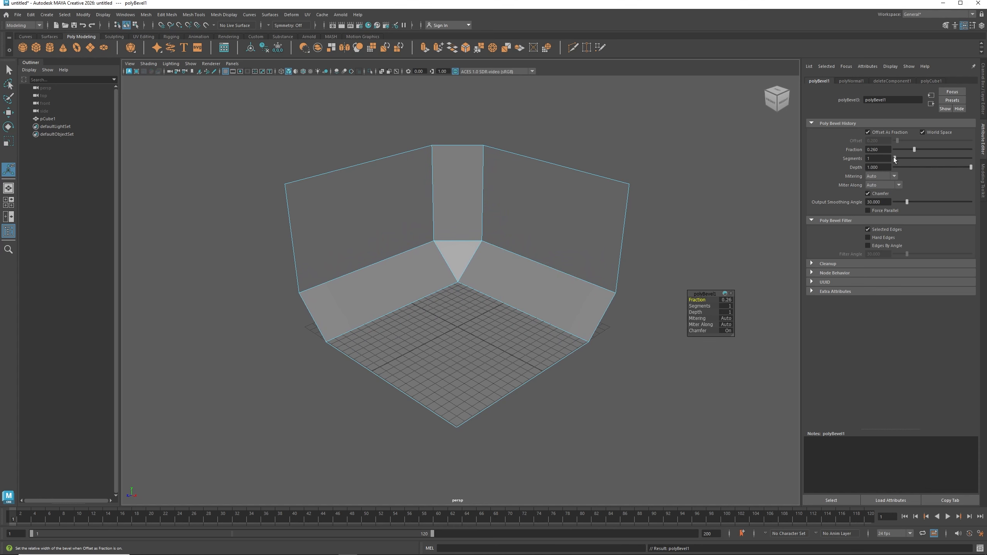
{"action": "left_click_drag", "start_coordinate": [896, 157], "coordinate": [935, 159]}
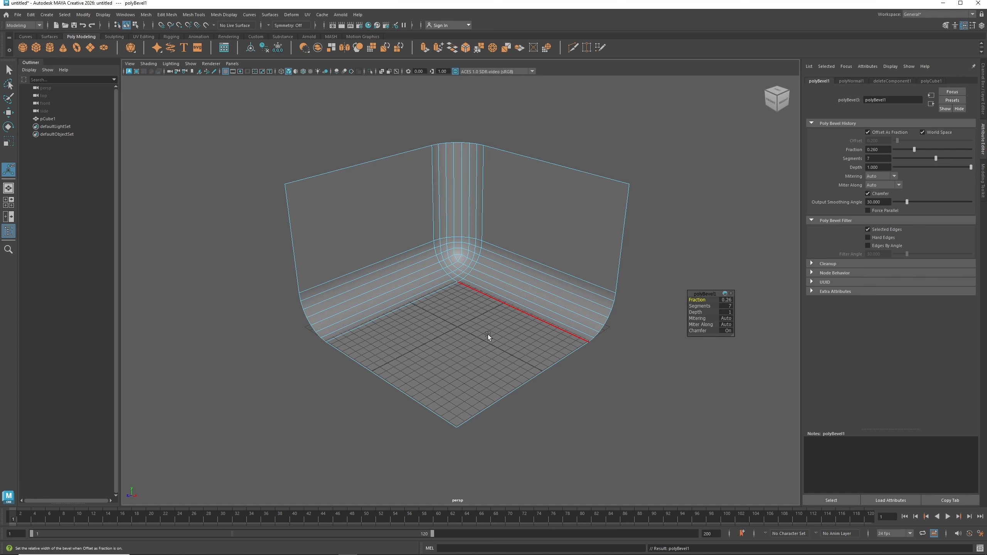
Create a polygon sphere in front of the rounded corner and position it above the backdrop floor
{"action": "left_click_drag", "start_coordinate": [461, 340], "coordinate": [462, 326], "text": "alt"}
{"action": "scroll", "coordinate": [463, 326], "scroll_direction": "up", "scroll_amount": 5}
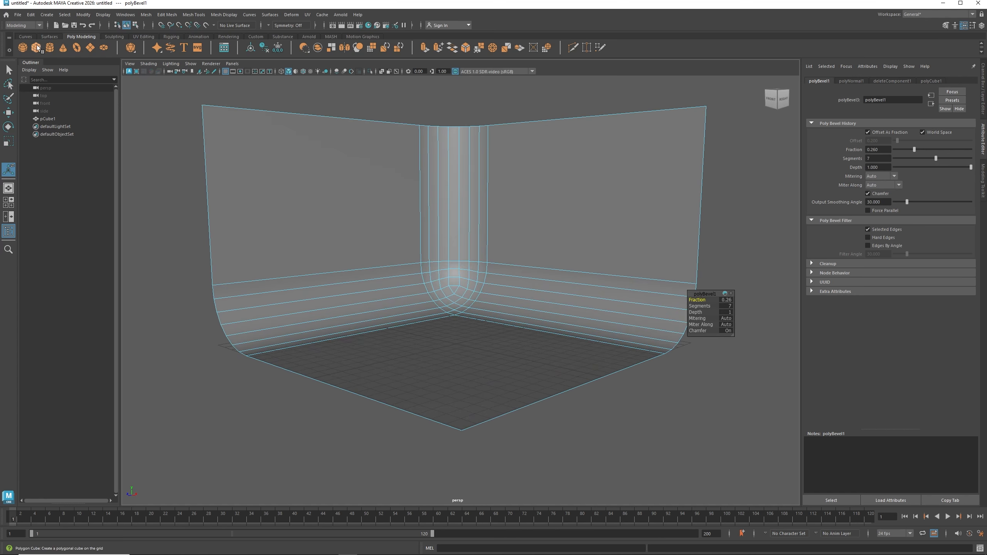
{"action": "left_click", "coordinate": [22, 49]}
{"action": "mouse_move", "coordinate": [449, 285]}
{"action": "left_mouse_down", "text": "alt"}
{"action": "mouse_move", "coordinate": [444, 328]}
{"action": "mouse_move", "coordinate": [479, 383]}
{"action": "mouse_move", "coordinate": [471, 385]}
{"action": "mouse_move", "coordinate": [452, 359]}
{"action": "mouse_move", "coordinate": [451, 283]}
{"action": "mouse_move", "coordinate": [459, 288]}
{"action": "left_mouse_up", "text": "alt"}
{"action": "left_click_drag", "start_coordinate": [429, 328], "coordinate": [442, 319]}
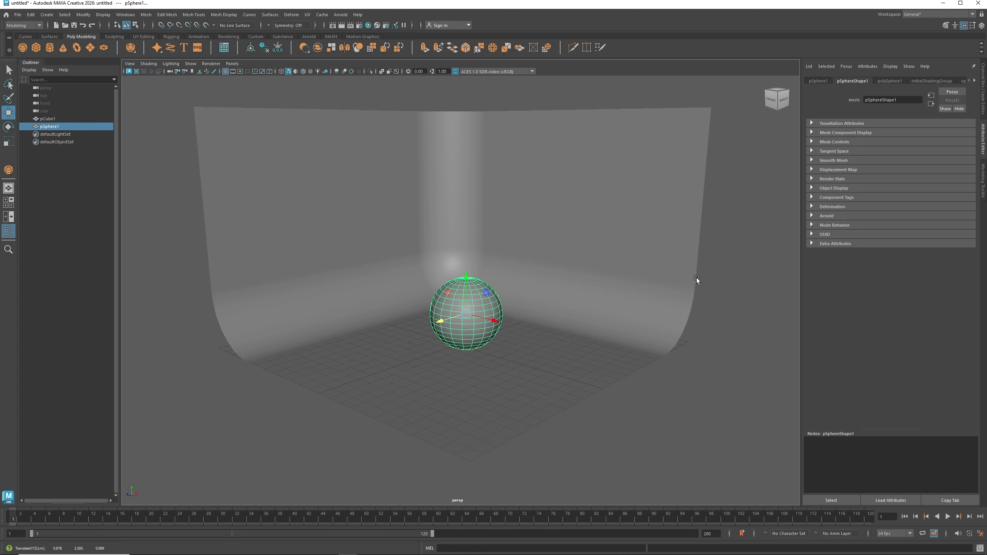
Frame the perspective camera closely on the sphere from a low angle, with the curved corner behind it
{"action": "mouse_move", "coordinate": [548, 351]}
{"action": "left_mouse_down", "text": "alt"}
{"action": "mouse_move", "coordinate": [545, 341]}
{"action": "mouse_move", "coordinate": [546, 352]}
{"action": "left_mouse_up", "text": "alt"}
{"action": "scroll", "coordinate": [538, 349], "scroll_direction": "up", "scroll_amount": 2}
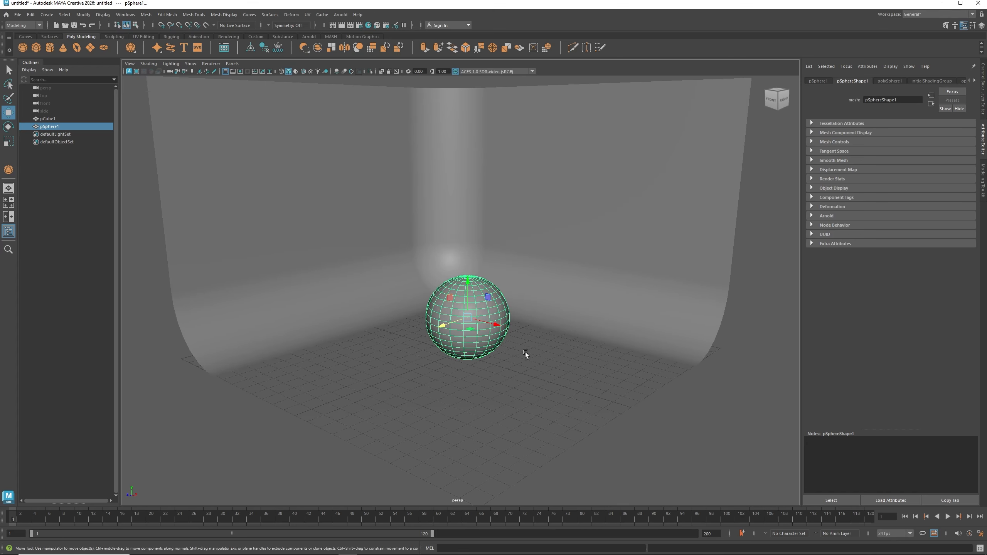
{"action": "scroll", "coordinate": [524, 352], "scroll_direction": "up", "scroll_amount": 2}
{"action": "left_click_drag", "start_coordinate": [522, 385], "coordinate": [520, 377], "text": "alt"}
{"action": "scroll", "coordinate": [518, 367], "scroll_direction": "up", "scroll_amount": 1}
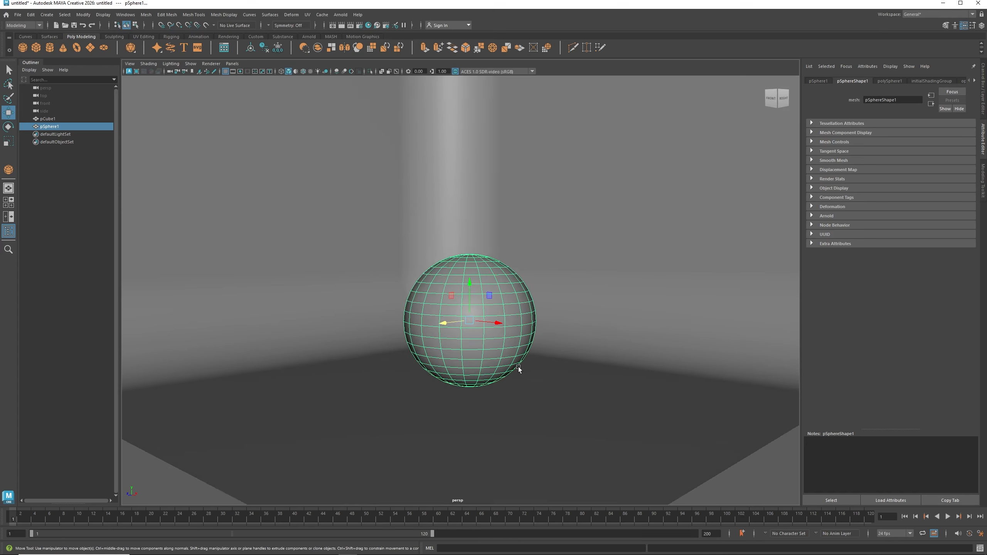
{"action": "scroll", "coordinate": [519, 367], "scroll_direction": "up", "scroll_amount": 2}
{"action": "middle_click_drag", "start_coordinate": [511, 381], "coordinate": [520, 359], "text": "alt"}
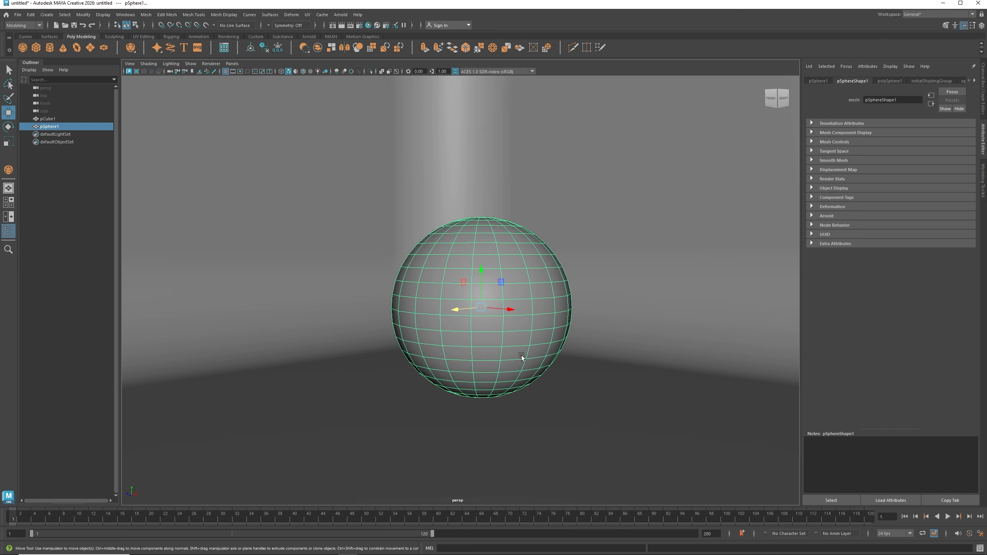
{"action": "left_click_drag", "start_coordinate": [522, 358], "coordinate": [521, 360], "text": "alt"}
{"action": "middle_click_drag", "start_coordinate": [521, 360], "coordinate": [522, 357], "text": "alt"}
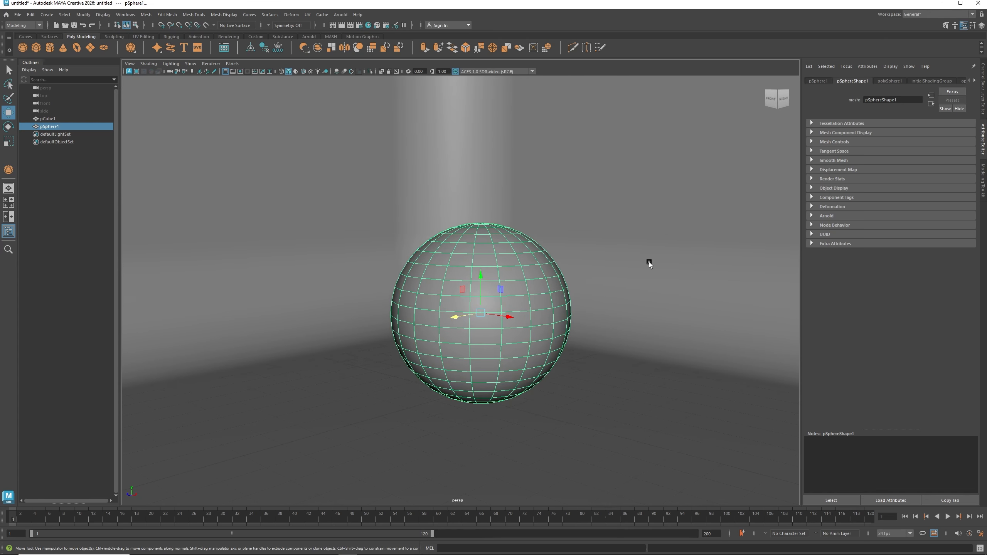
Create a Standard Surface material in Hypershade with a darker grey base color and a specular weight of 0
{"action": "left_click", "coordinate": [649, 262]}
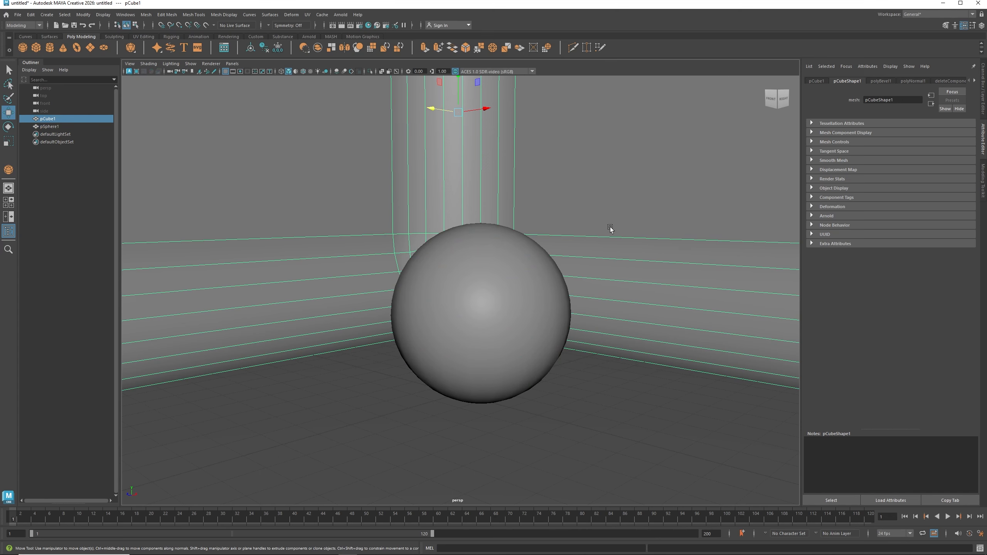
{"action": "left_click", "coordinate": [368, 25]}
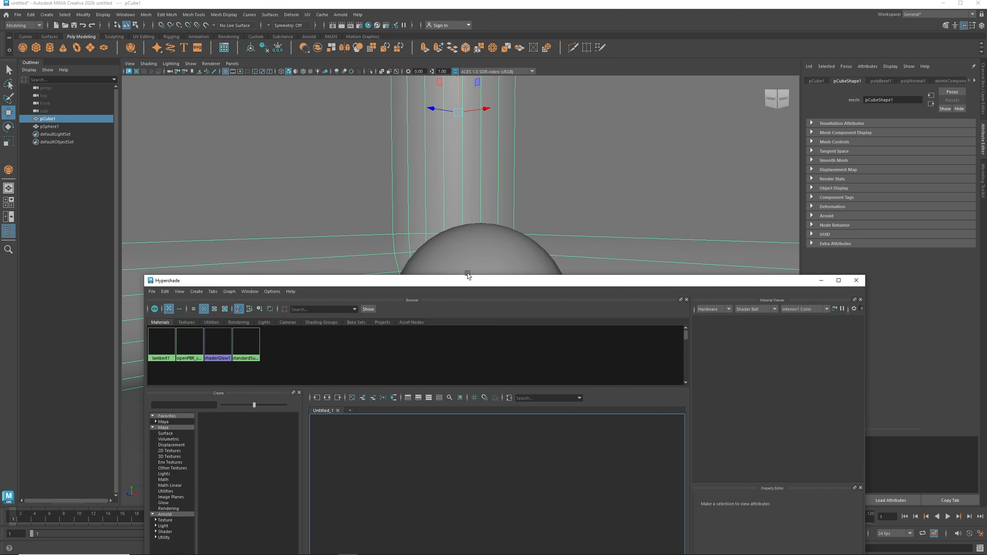
{"action": "left_click_drag", "start_coordinate": [467, 275], "coordinate": [439, 59]}
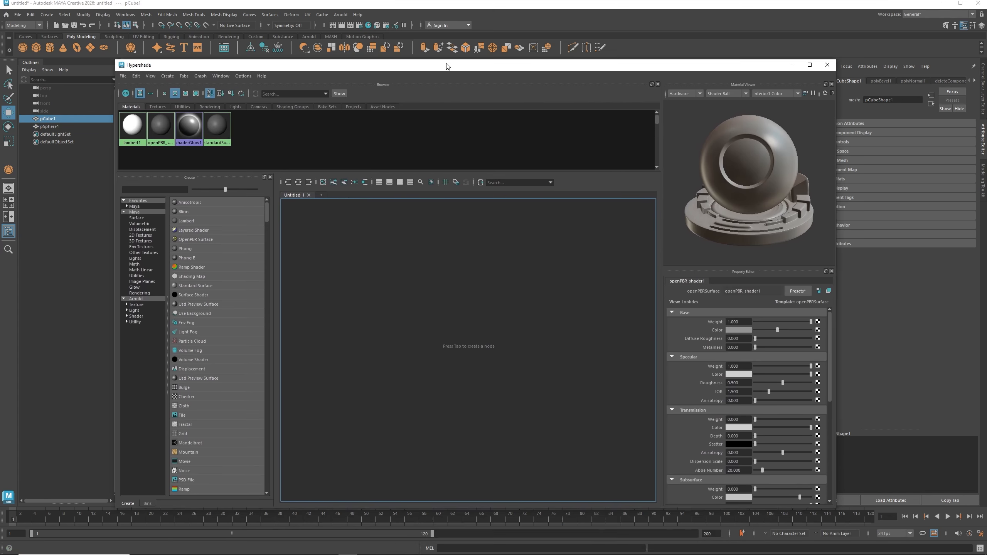
{"action": "left_click", "coordinate": [190, 286]}
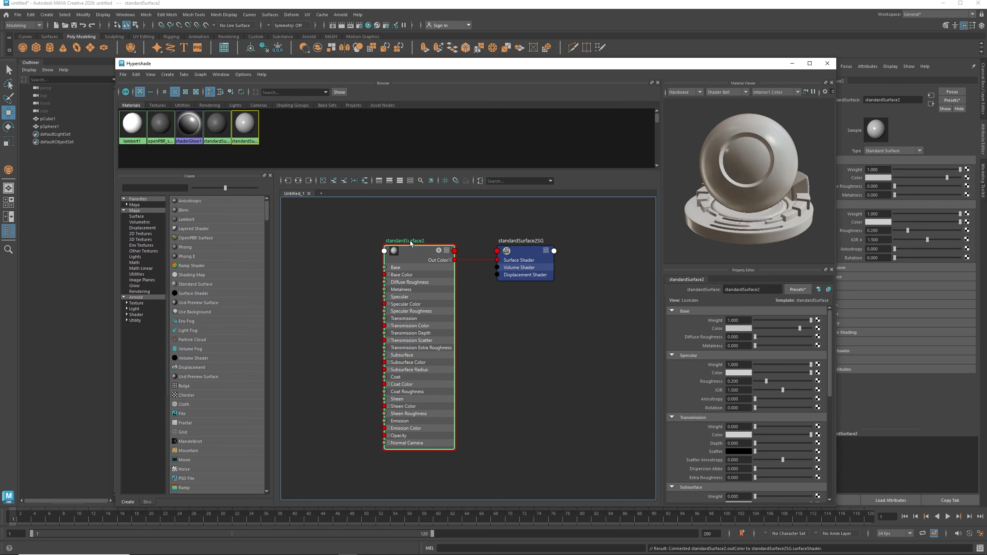
{"action": "left_click", "coordinate": [738, 329]}
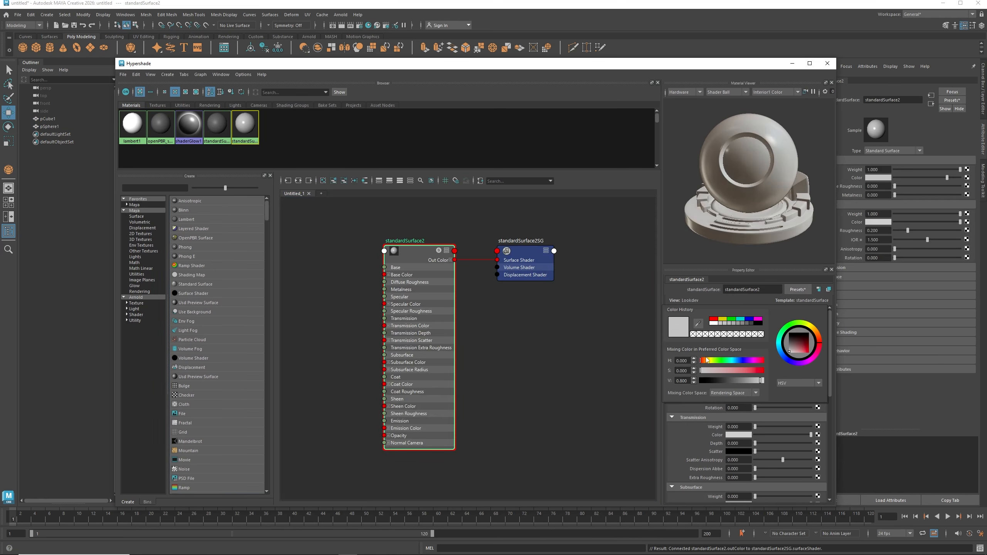
{"action": "left_click_drag", "start_coordinate": [726, 379], "coordinate": [743, 381]}
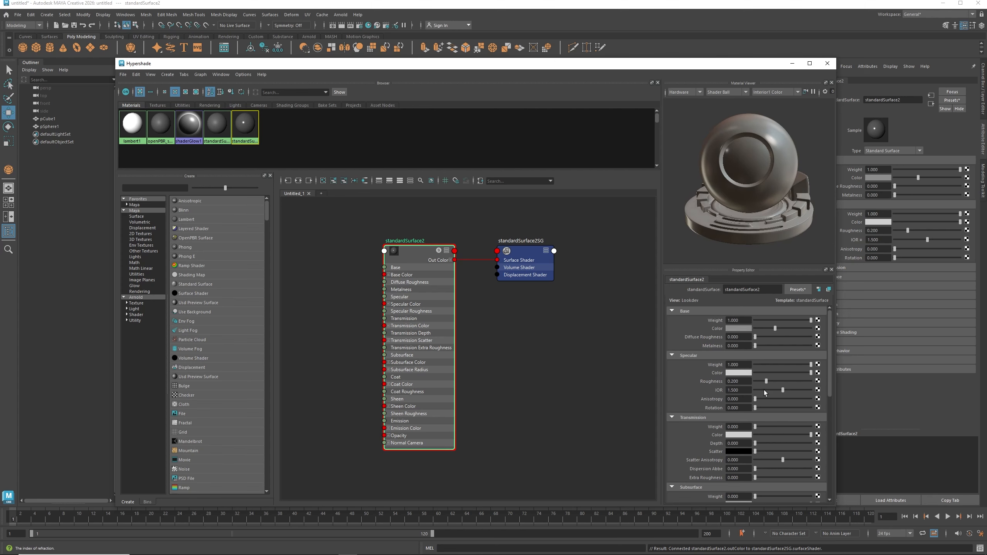
{"action": "left_click_drag", "start_coordinate": [811, 365], "coordinate": [754, 366]}
Assign the new grey Standard Surface material to the backdrop mesh and close Hypershade
{"action": "left_click_drag", "start_coordinate": [601, 65], "coordinate": [707, 189]}
{"action": "left_click", "coordinate": [573, 139]}
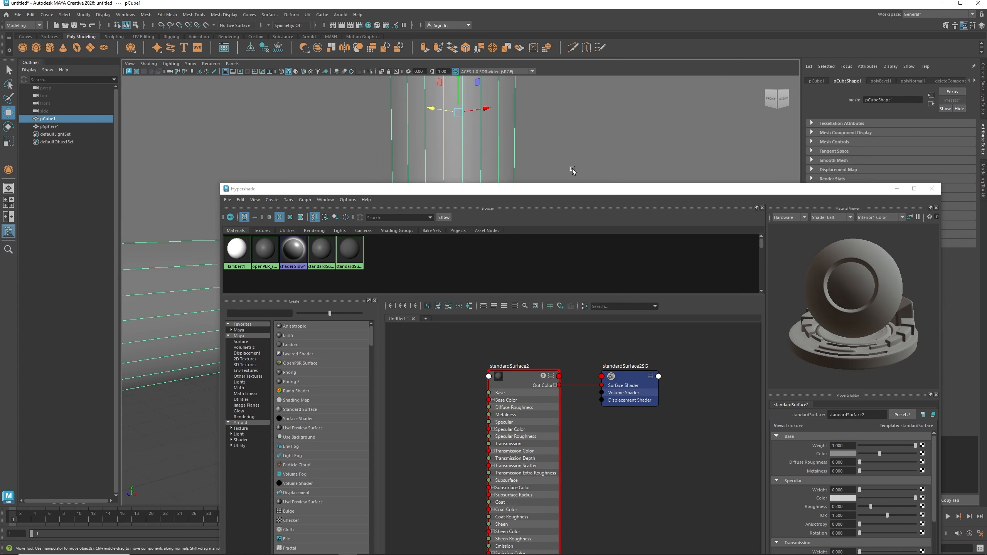
{"action": "right_click_drag", "start_coordinate": [523, 379], "coordinate": [525, 365]}
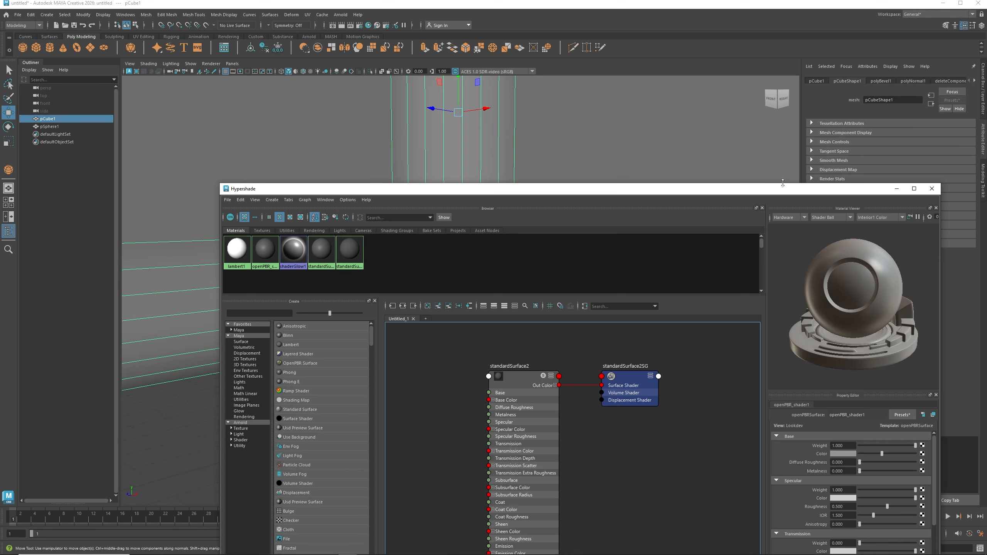
{"action": "left_click_drag", "start_coordinate": [782, 189], "coordinate": [695, 96]}
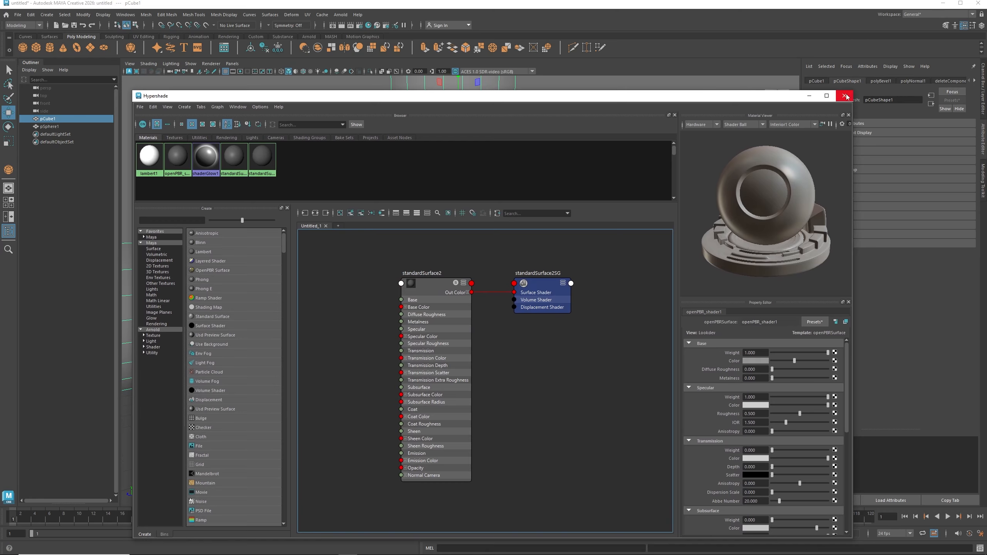
{"action": "left_click", "coordinate": [844, 95]}
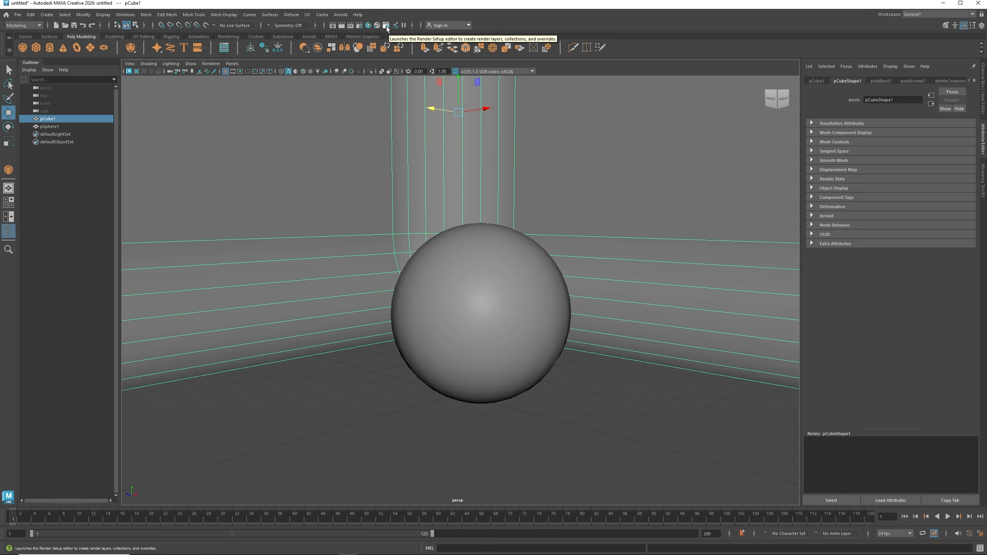
Add an Arnold Physical Sky light and render the perspective view in Arnold RenderView
{"action": "left_click", "coordinate": [341, 14]}
{"action": "mouse_move", "coordinate": [352, 64]}
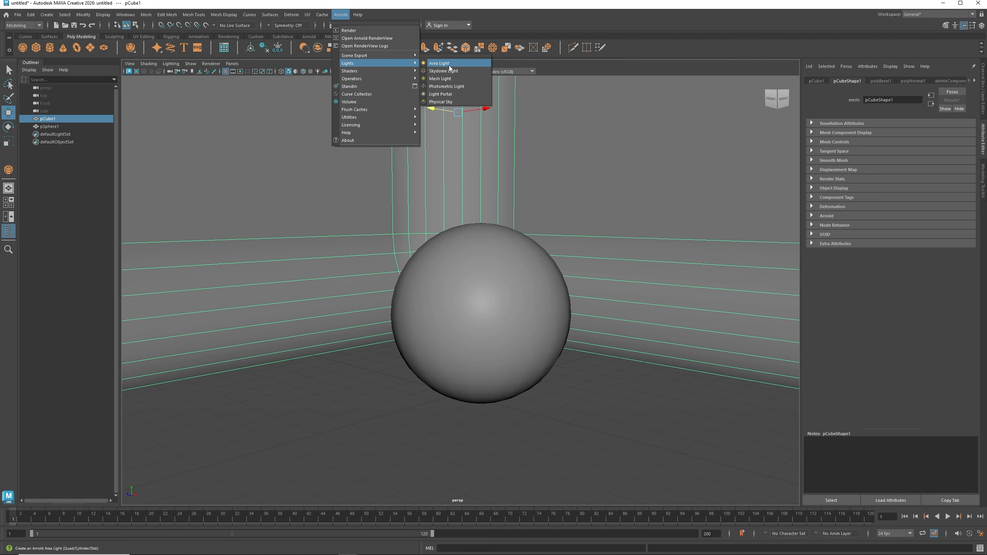
{"action": "left_click", "coordinate": [446, 103]}
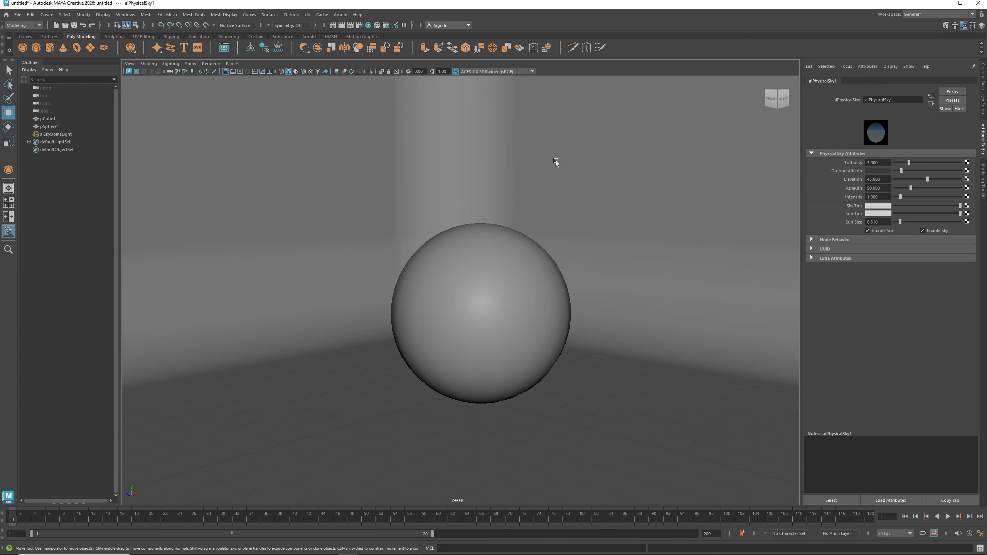
{"action": "left_click", "coordinate": [350, 25]}
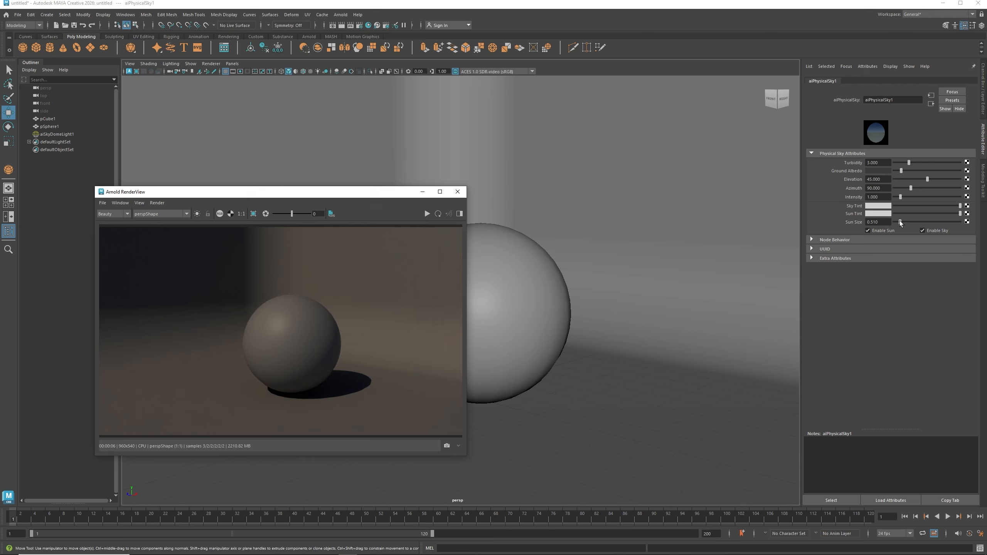
Set the physical sky's sun size to 2.054 and intensity to 1.750, and restart the Arnold render
{"action": "left_click_drag", "start_coordinate": [900, 222], "coordinate": [920, 222]}
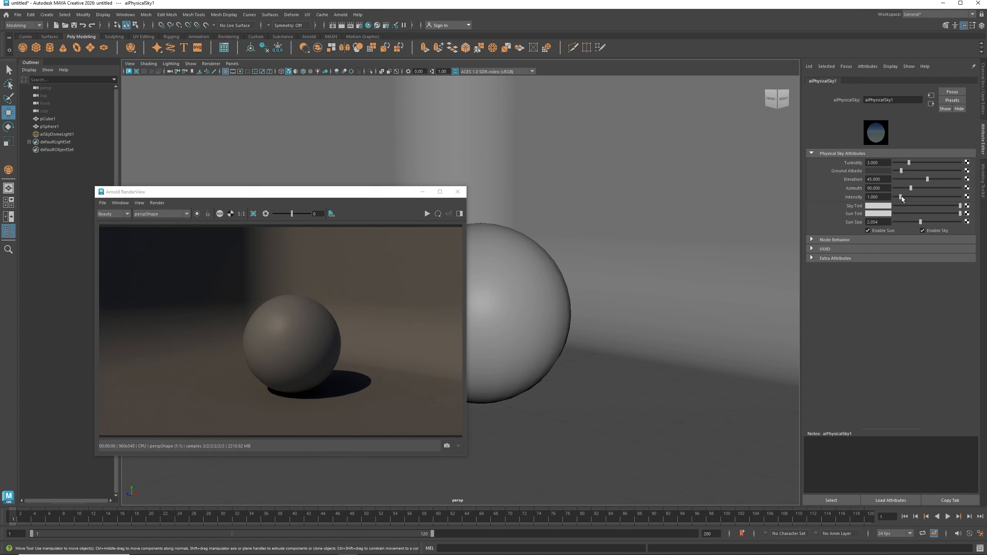
{"action": "left_click_drag", "start_coordinate": [901, 197], "coordinate": [906, 197]}
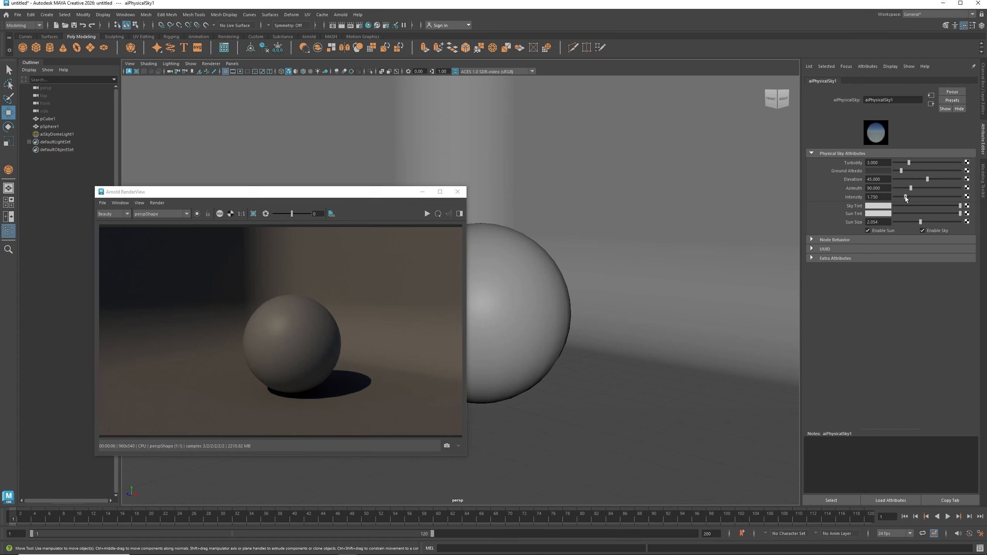
{"action": "left_click", "coordinate": [427, 213]}
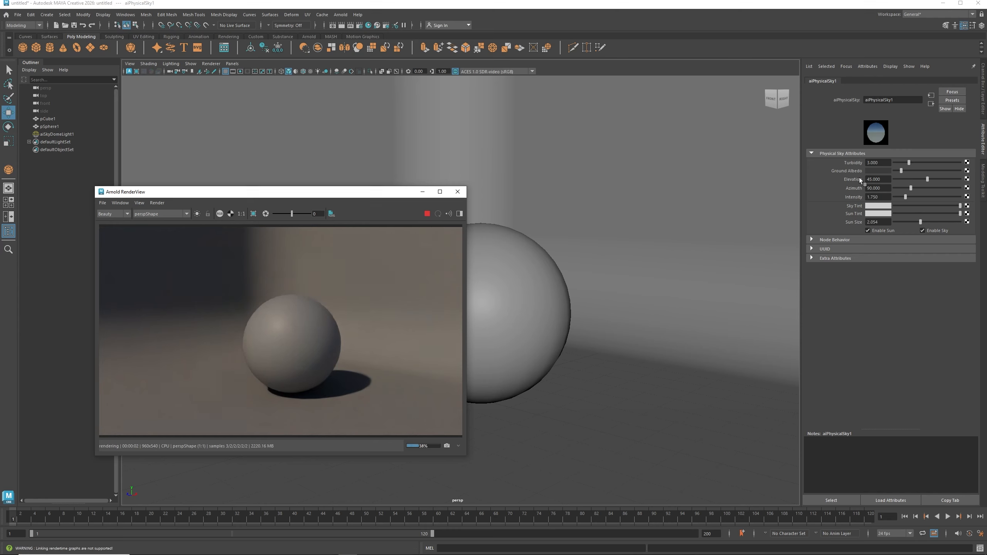
Brighten the physical sky's ground albedo and set its elevation to 30
{"action": "left_click_drag", "start_coordinate": [901, 170], "coordinate": [909, 170]}
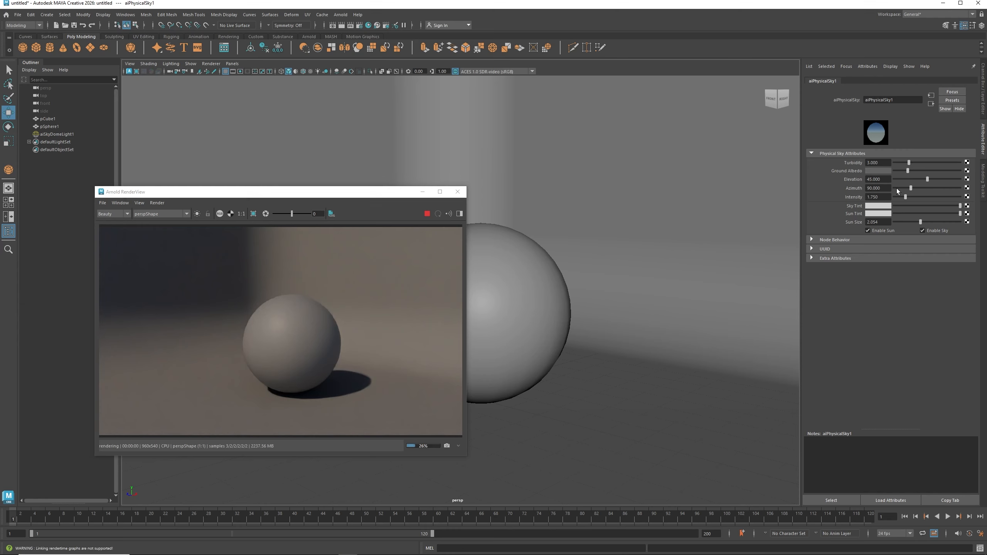
{"action": "mouse_move", "coordinate": [928, 178]}
{"action": "left_mouse_down"}
{"action": "mouse_move", "coordinate": [941, 179]}
{"action": "mouse_move", "coordinate": [914, 177]}
{"action": "left_mouse_up"}
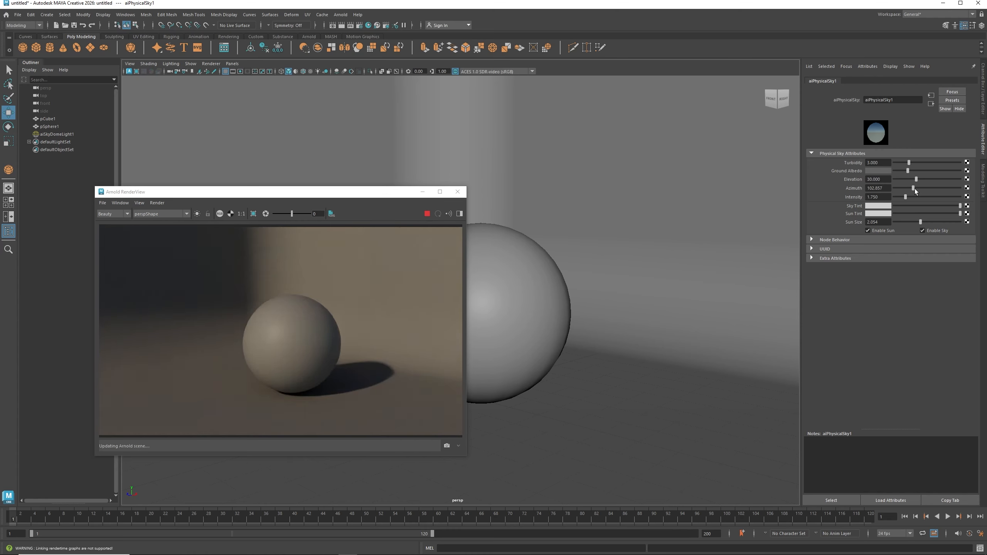
Set the physical sky's azimuth to 66.429 and intensity to 0.277, and render the perspective view again
{"action": "left_click_drag", "start_coordinate": [915, 188], "coordinate": [906, 190]}
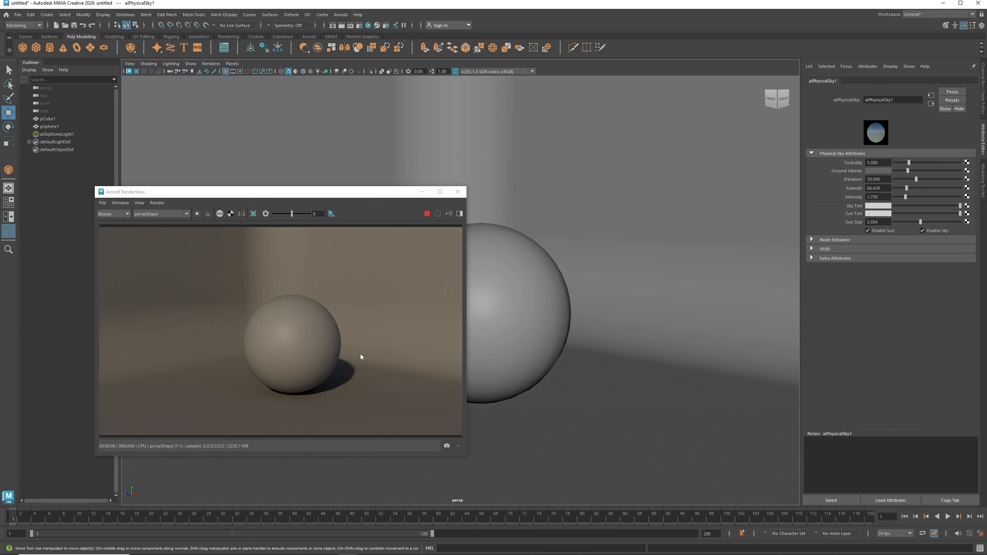
{"action": "left_click", "coordinate": [458, 191]}
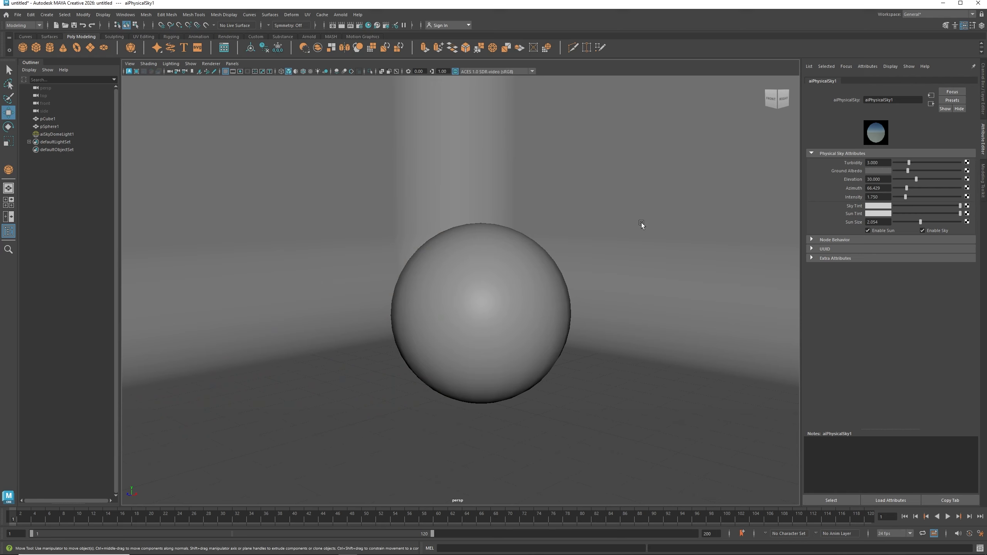
{"action": "left_click", "coordinate": [895, 198]}
{"action": "left_click_drag", "start_coordinate": [894, 198], "coordinate": [896, 197]}
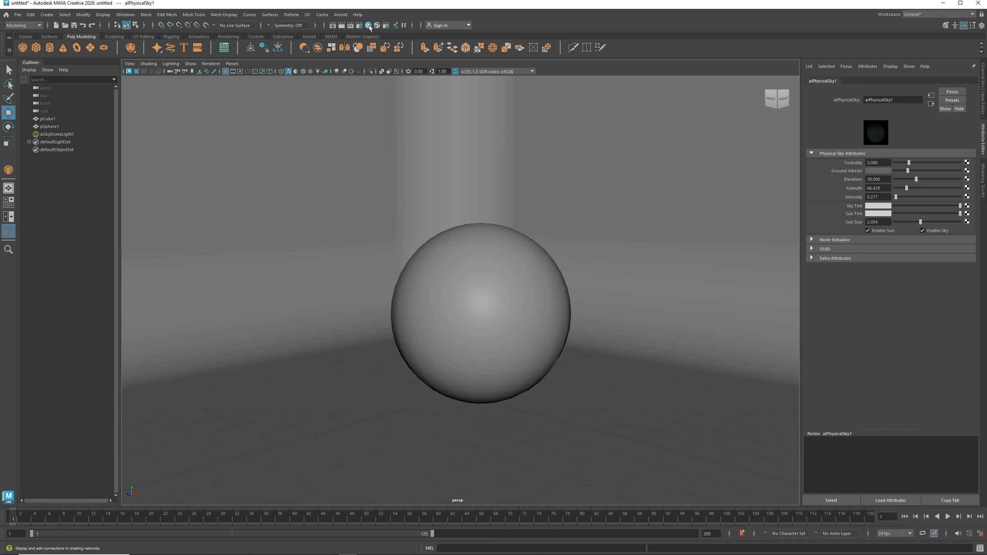
{"action": "left_click", "coordinate": [350, 25]}
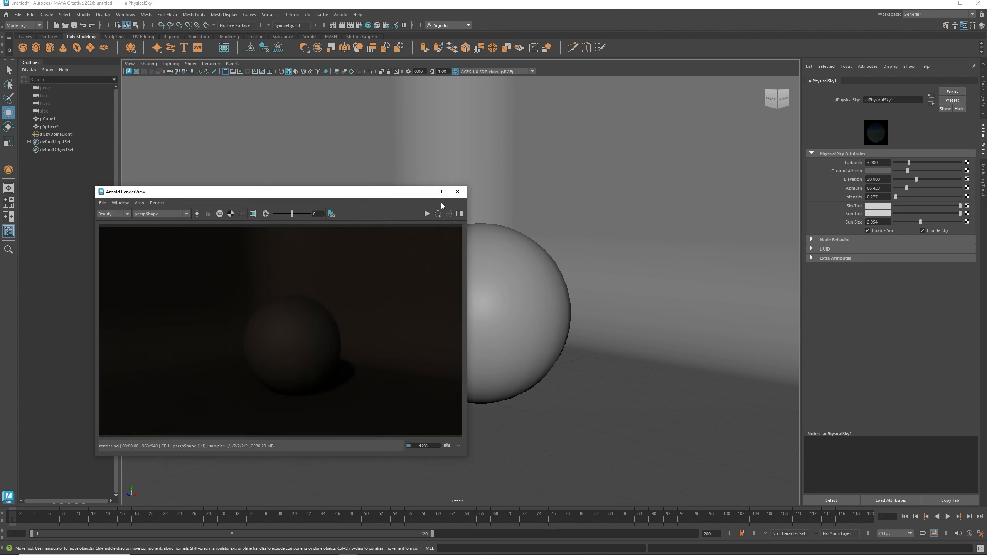
{"action": "left_click_drag", "start_coordinate": [342, 194], "coordinate": [877, 69]}
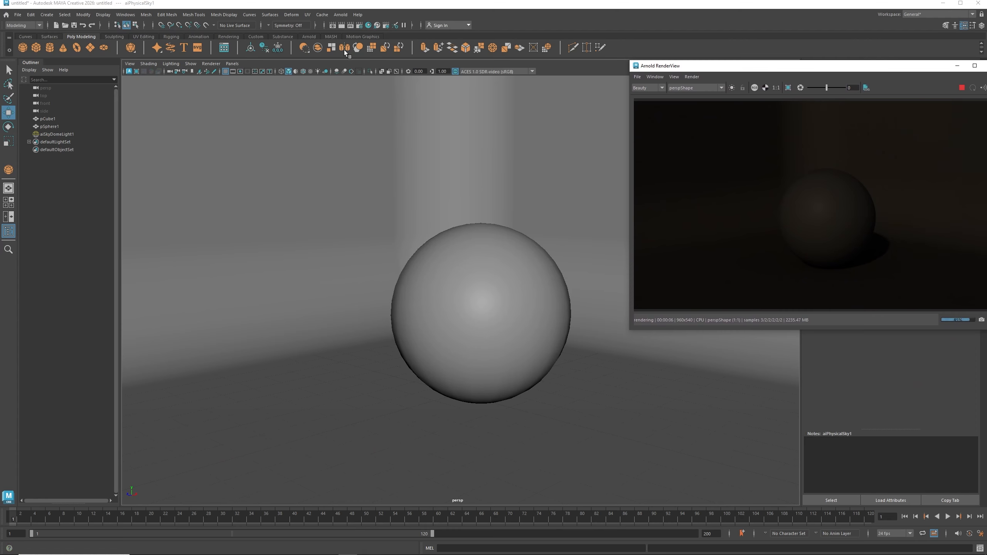
Add an Arnold area light, move it up to the left of the sphere and angle it toward the sphere
{"action": "left_click", "coordinate": [336, 15]}
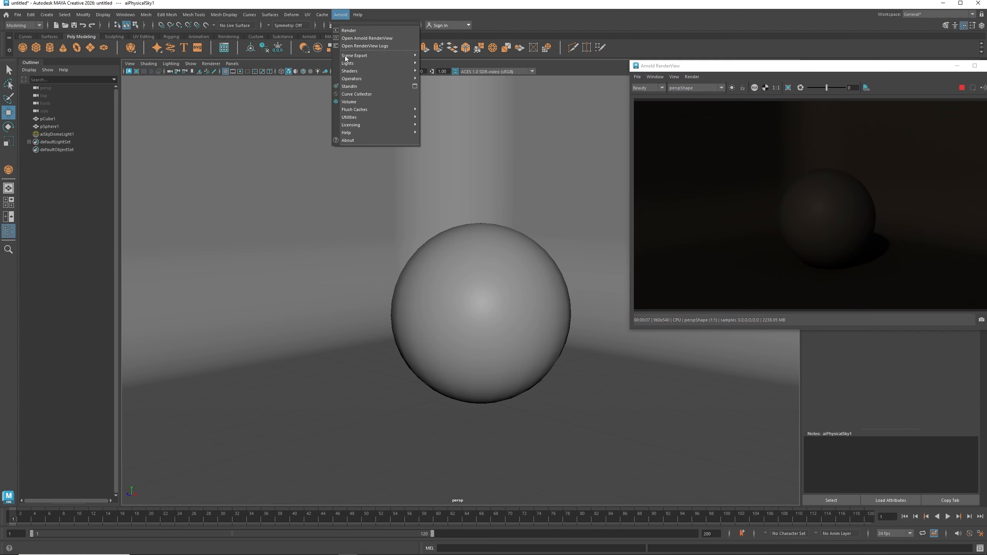
{"action": "mouse_move", "coordinate": [391, 64]}
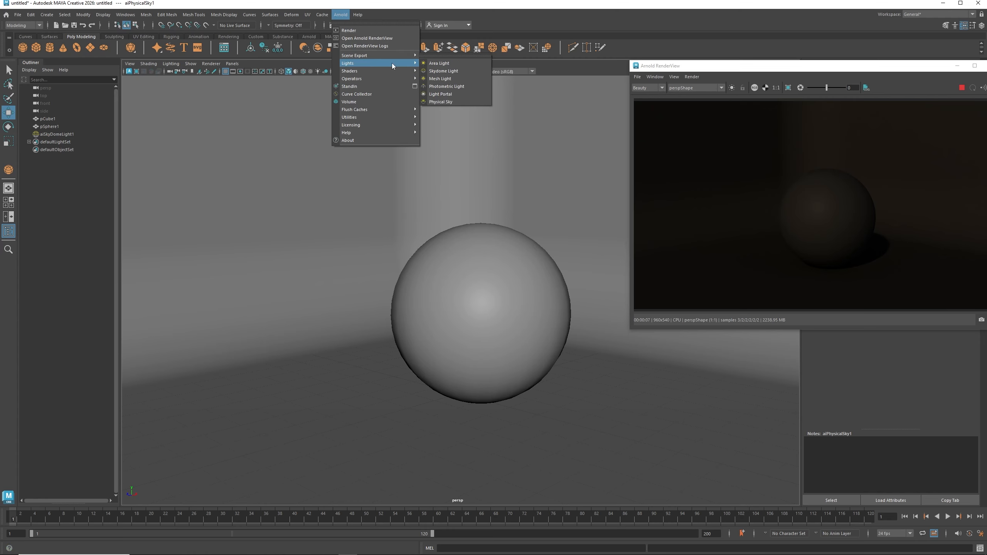
{"action": "left_click", "coordinate": [440, 63]}
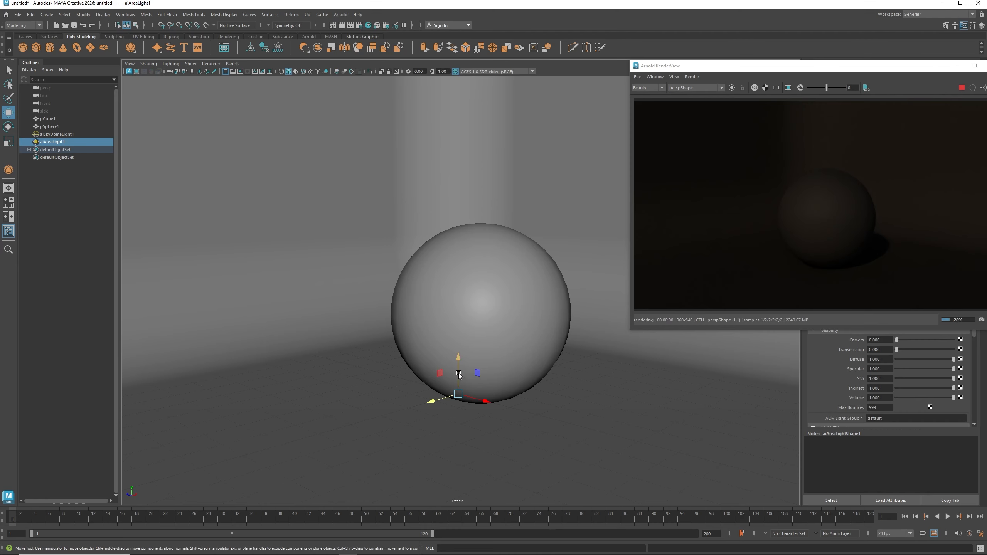
{"action": "left_click_drag", "start_coordinate": [459, 374], "coordinate": [209, 123]}
{"action": "key", "text": "e"}
Set the area light's intensity to 9.551 and scale the light up uniformly to several times its size
{"action": "left_click_drag", "start_coordinate": [734, 68], "coordinate": [510, 108]}
{"action": "left_click_drag", "start_coordinate": [900, 171], "coordinate": [953, 171]}
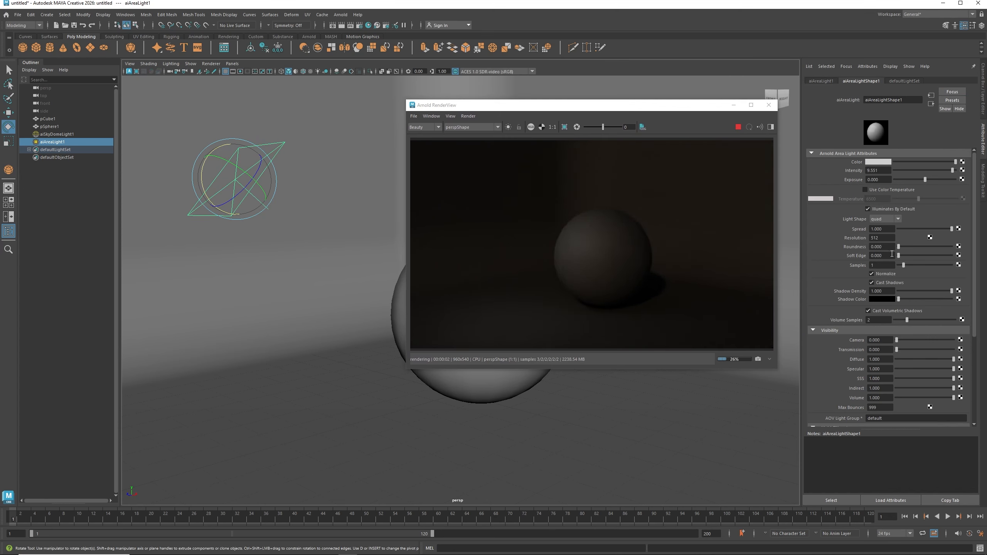
{"action": "key", "text": "r"}
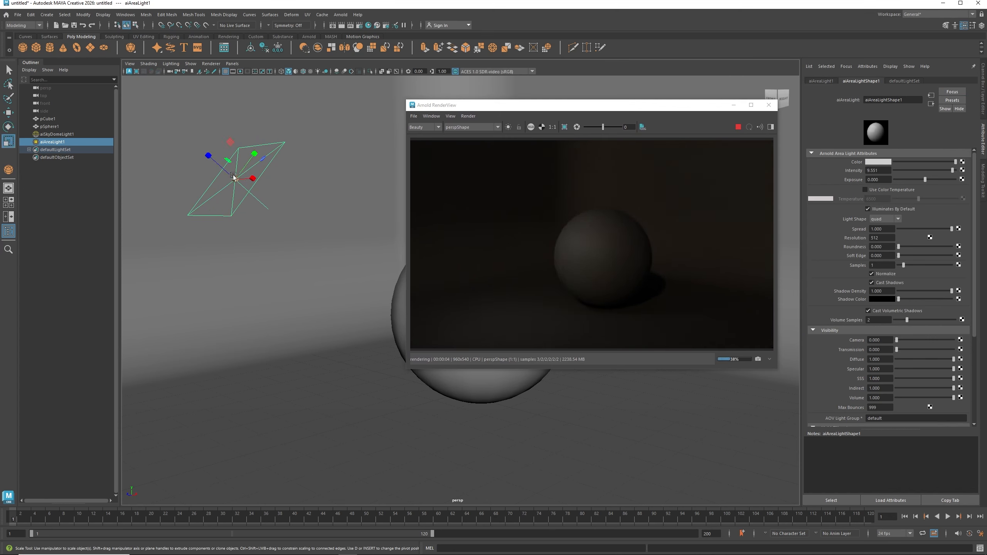
{"action": "left_click_drag", "start_coordinate": [235, 179], "coordinate": [512, 176]}
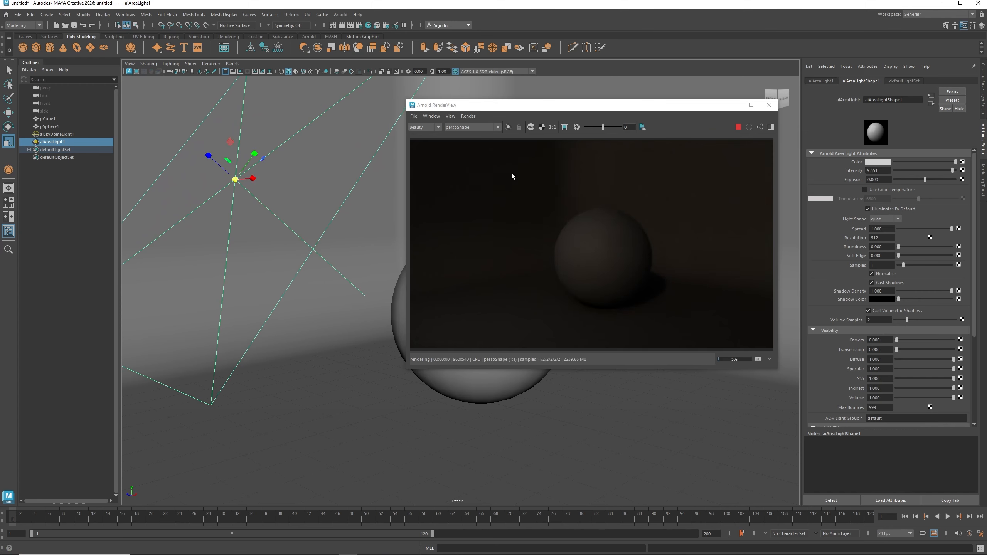
Close the render window and reposition the enlarged area light higher and farther out, facing the sphere
{"action": "key", "text": "w"}
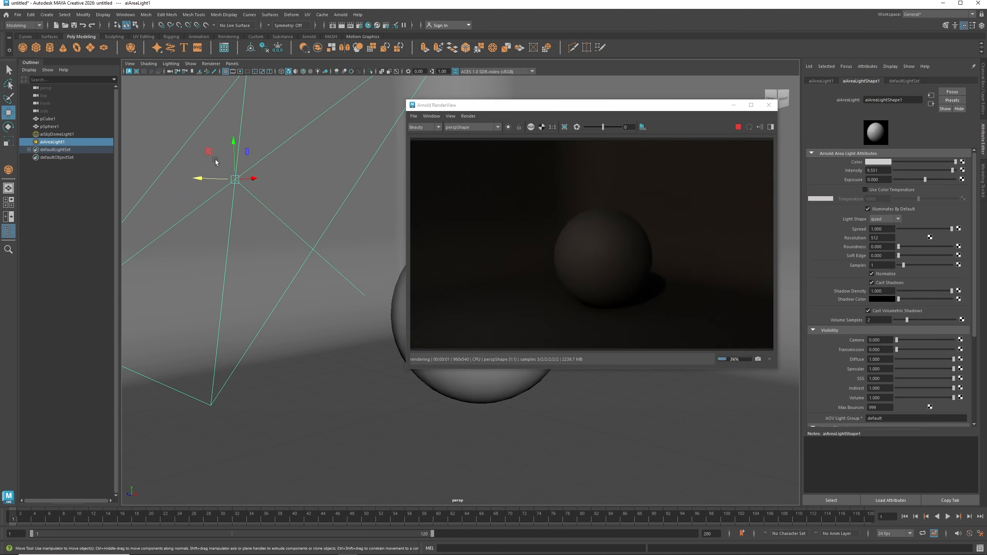
{"action": "left_click_drag", "start_coordinate": [216, 160], "coordinate": [302, 154]}
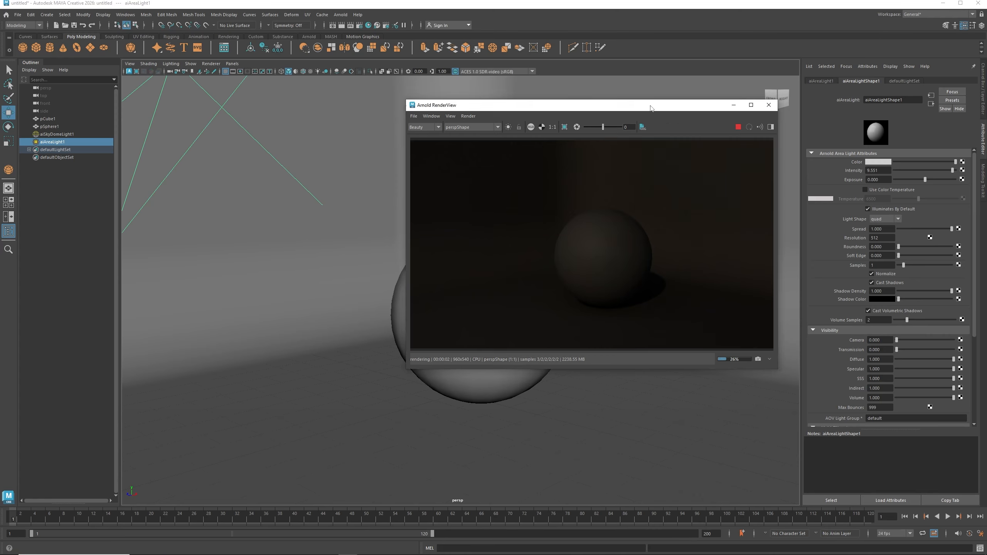
{"action": "left_click", "coordinate": [769, 104]}
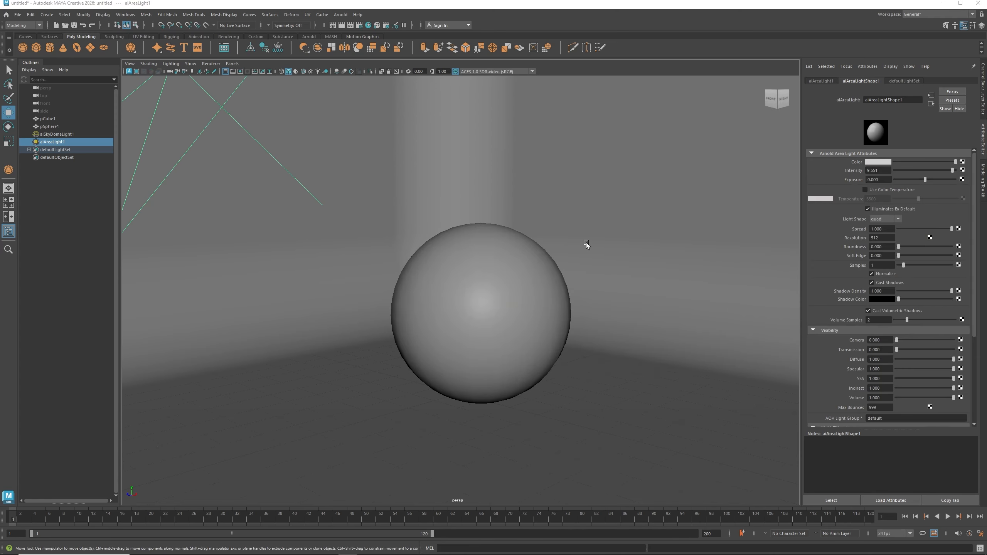
{"action": "left_click_drag", "start_coordinate": [432, 293], "coordinate": [504, 289], "text": "alt"}
{"action": "scroll", "coordinate": [493, 312], "scroll_direction": "down", "scroll_amount": 5}
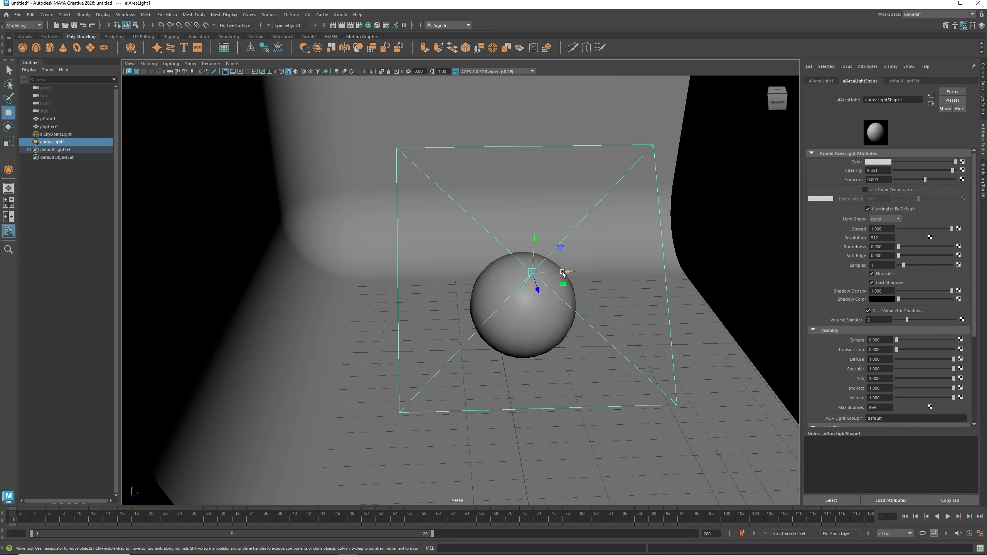
{"action": "mouse_move", "coordinate": [562, 273]}
{"action": "left_mouse_down"}
{"action": "mouse_move", "coordinate": [583, 274]}
{"action": "mouse_move", "coordinate": [551, 276]}
{"action": "left_mouse_up"}
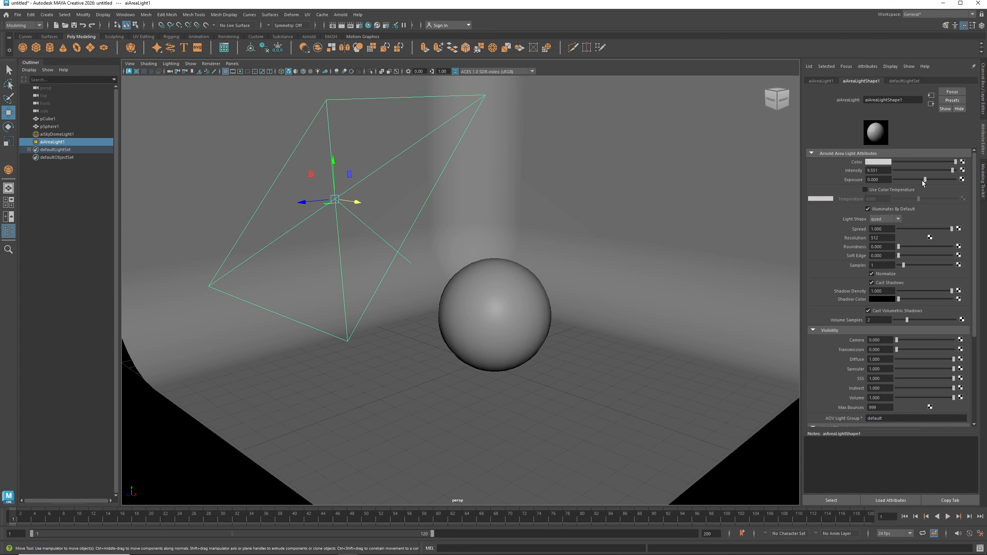
Raise the area light's exposure to 5.000 and frame the sphere more closely in the Arnold render
{"action": "left_click_drag", "start_coordinate": [925, 180], "coordinate": [945, 181]}
{"action": "left_click_drag", "start_coordinate": [607, 156], "coordinate": [293, 194]}
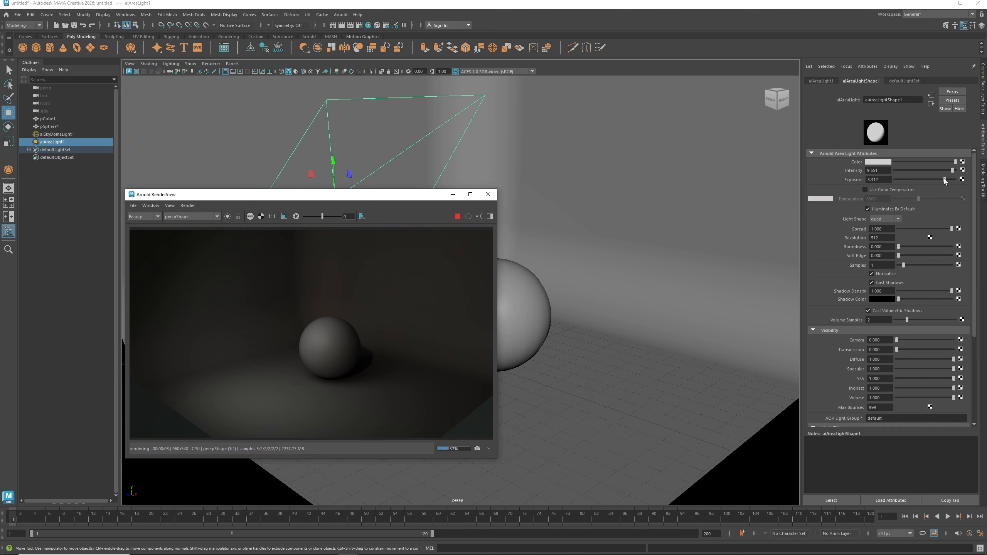
{"action": "mouse_move", "coordinate": [944, 179]}
{"action": "left_mouse_down"}
{"action": "mouse_move", "coordinate": [936, 179]}
{"action": "mouse_move", "coordinate": [954, 181]}
{"action": "left_mouse_up"}
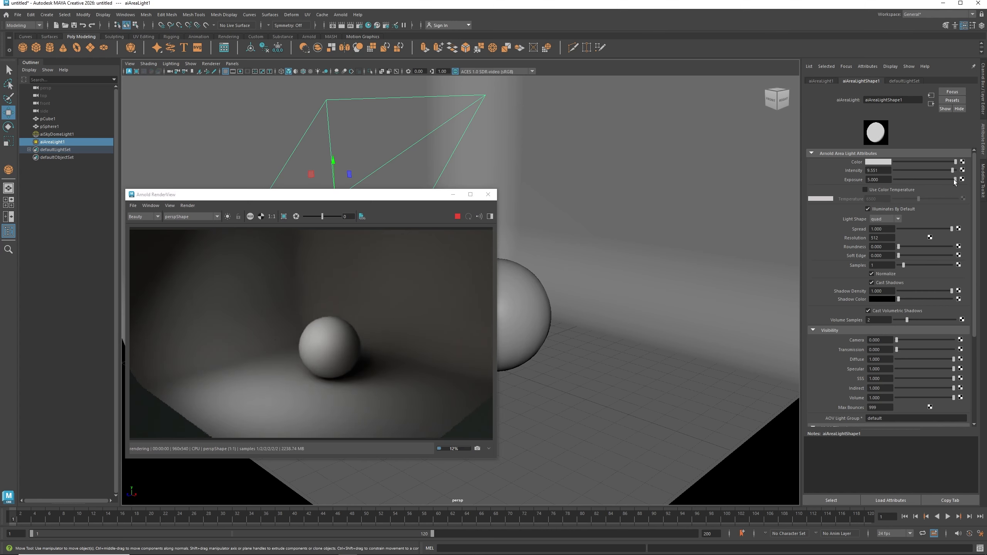
{"action": "left_click_drag", "start_coordinate": [610, 314], "coordinate": [603, 366], "text": "alt"}
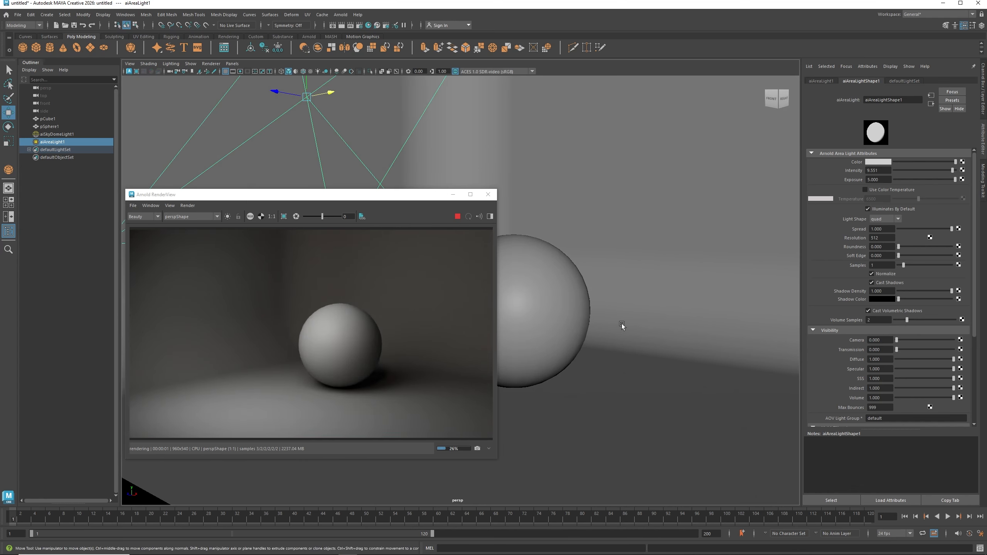
{"action": "right_click_drag", "start_coordinate": [622, 329], "coordinate": [576, 346], "text": "alt"}
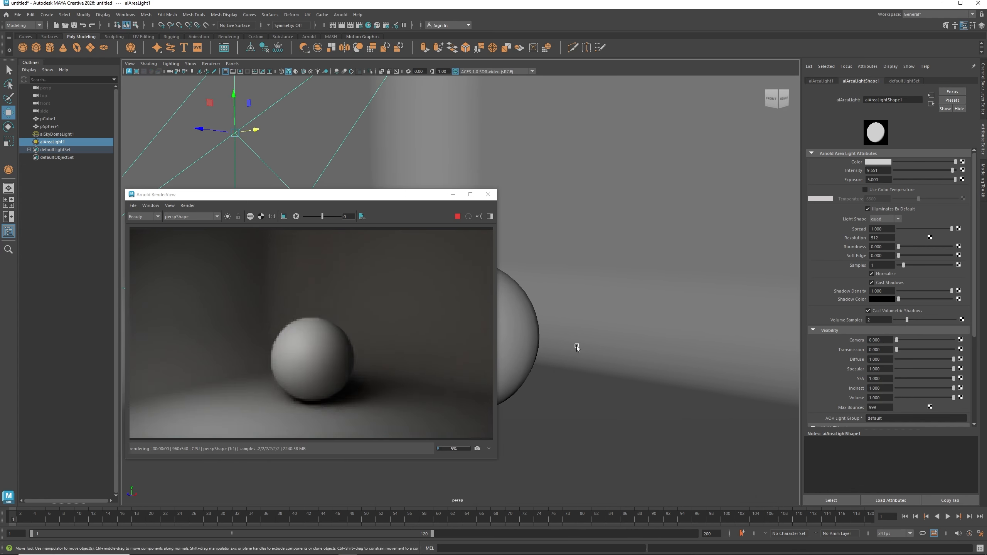
Scale the backdrop mesh up uniformly and raise it so its floor sits under the sphere again
{"action": "left_click", "coordinate": [527, 328]}
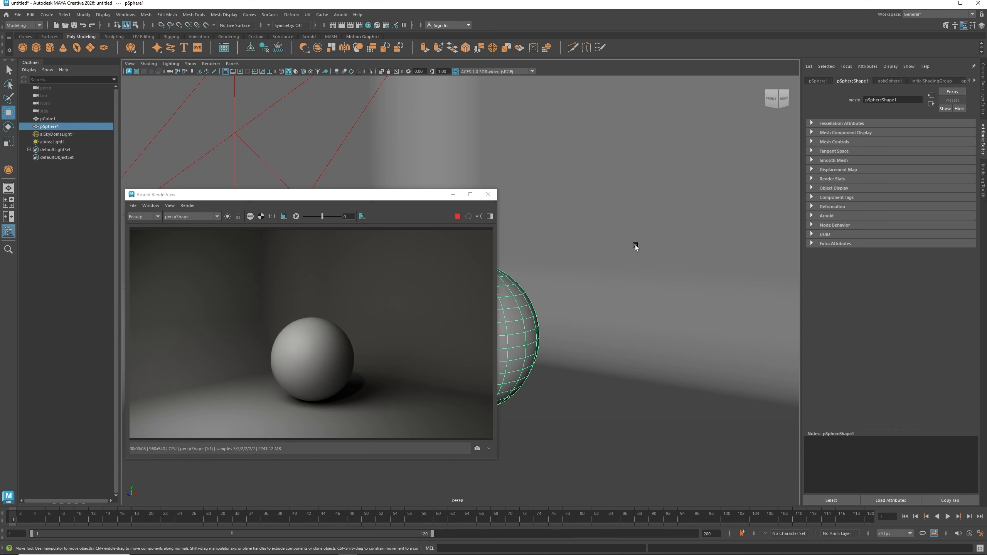
{"action": "left_click", "coordinate": [630, 332]}
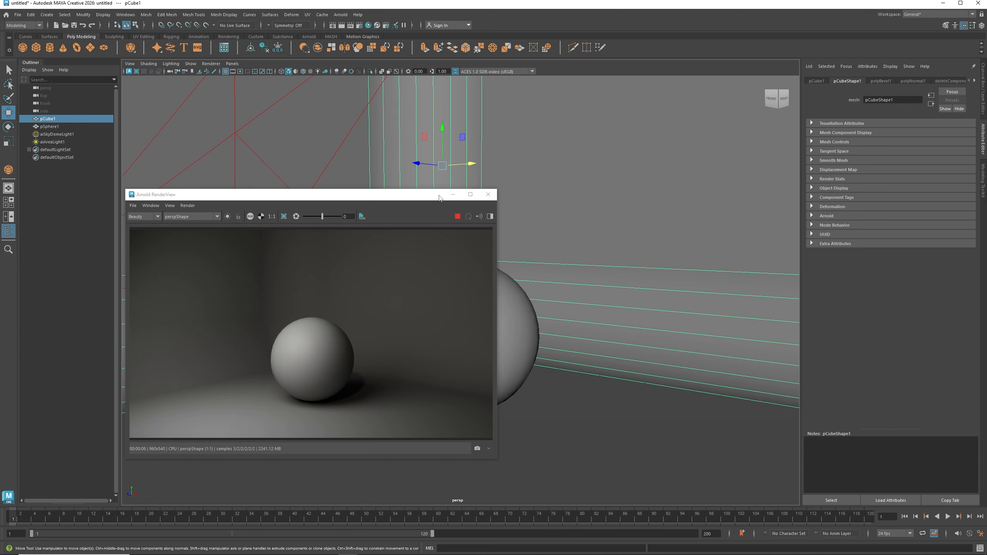
{"action": "key", "text": "r"}
{"action": "left_click_drag", "start_coordinate": [443, 166], "coordinate": [607, 344]}
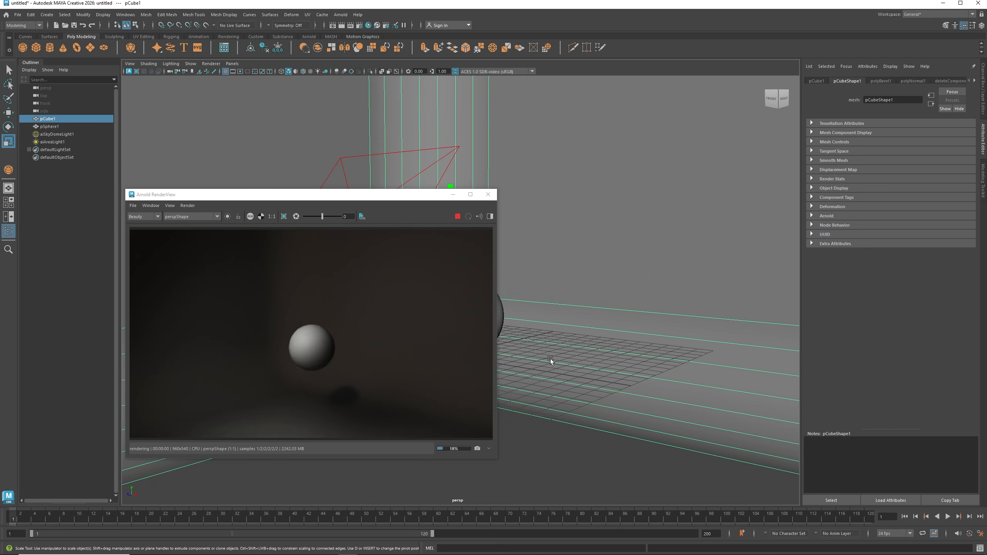
{"action": "key", "text": "w"}
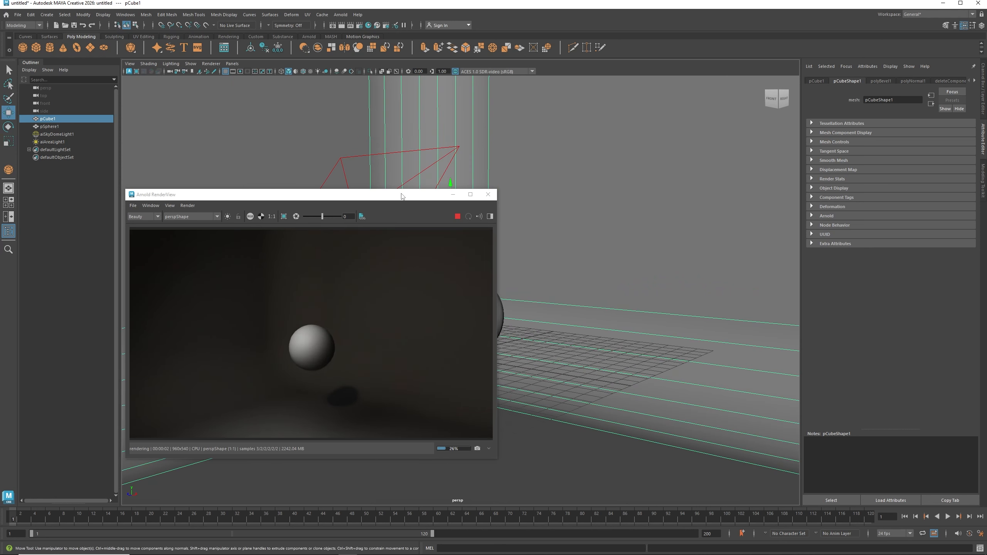
{"action": "left_click_drag", "start_coordinate": [402, 196], "coordinate": [242, 186]}
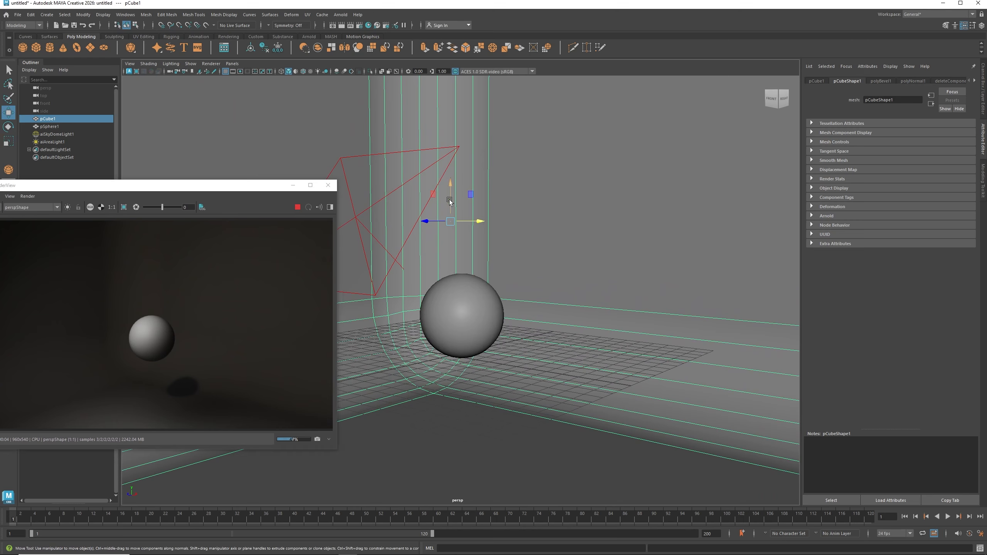
{"action": "left_click_drag", "start_coordinate": [450, 201], "coordinate": [454, 73]}
{"action": "scroll", "coordinate": [537, 236], "scroll_direction": "up", "scroll_amount": 3}
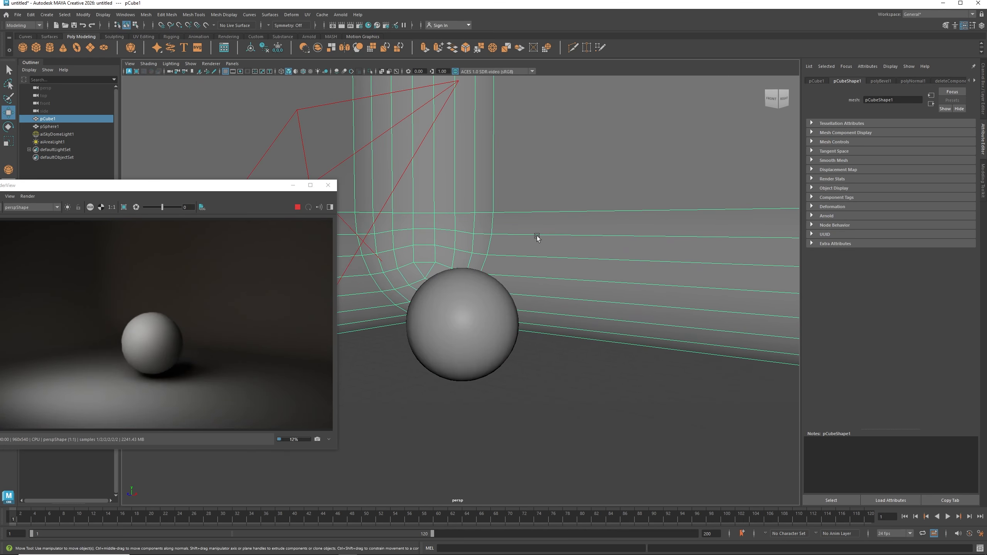
{"action": "scroll", "coordinate": [537, 235], "scroll_direction": "up", "scroll_amount": 2}
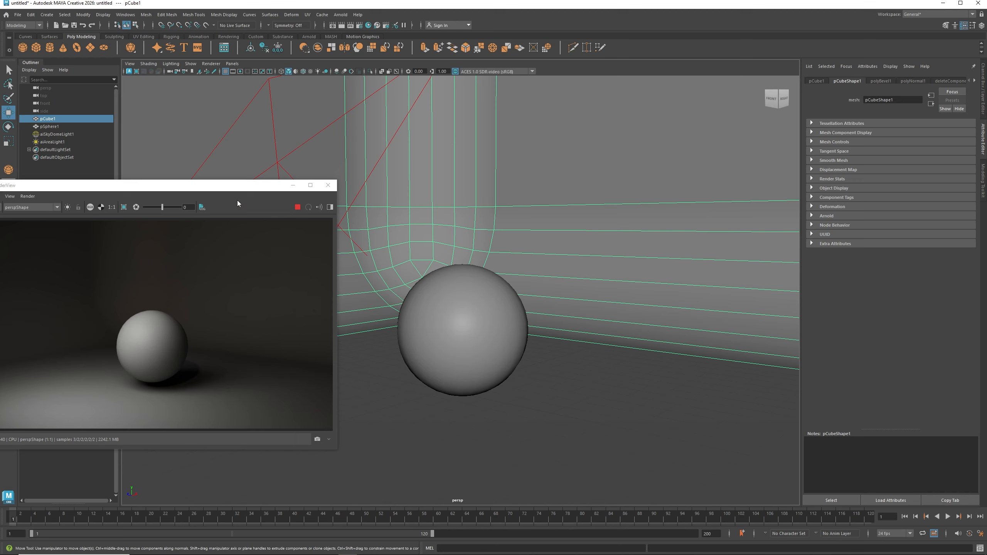
{"action": "left_click_drag", "start_coordinate": [213, 190], "coordinate": [298, 189]}
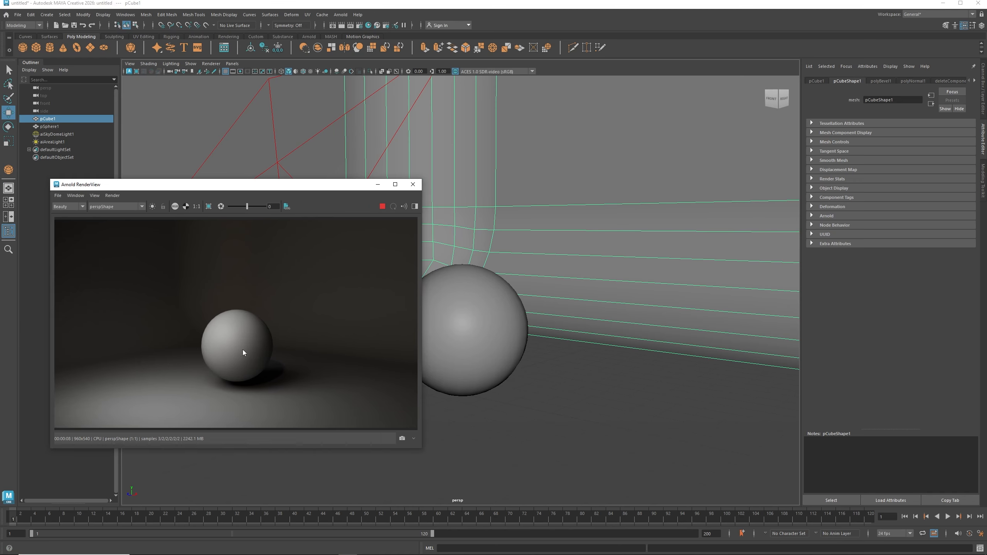